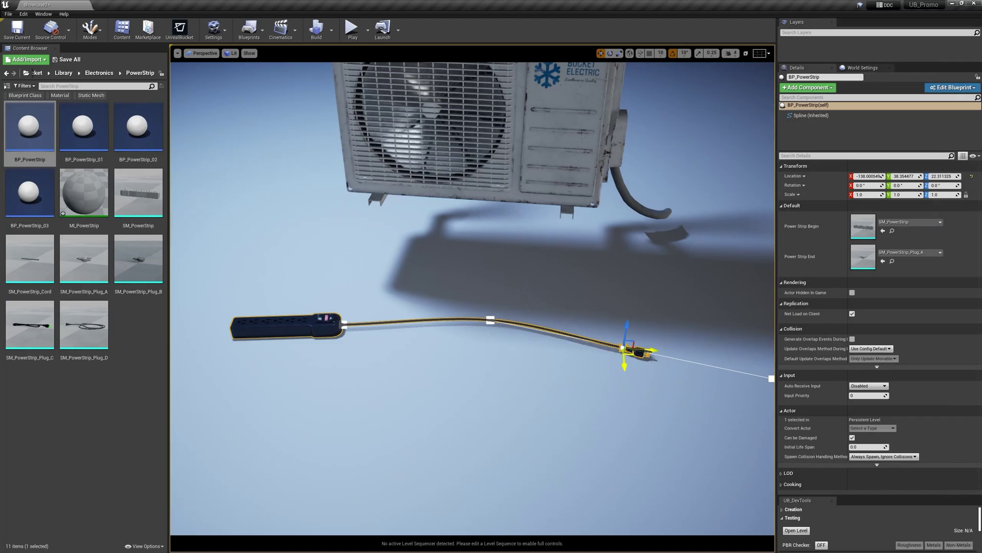
left_click_drag(625, 353, 445, 416)
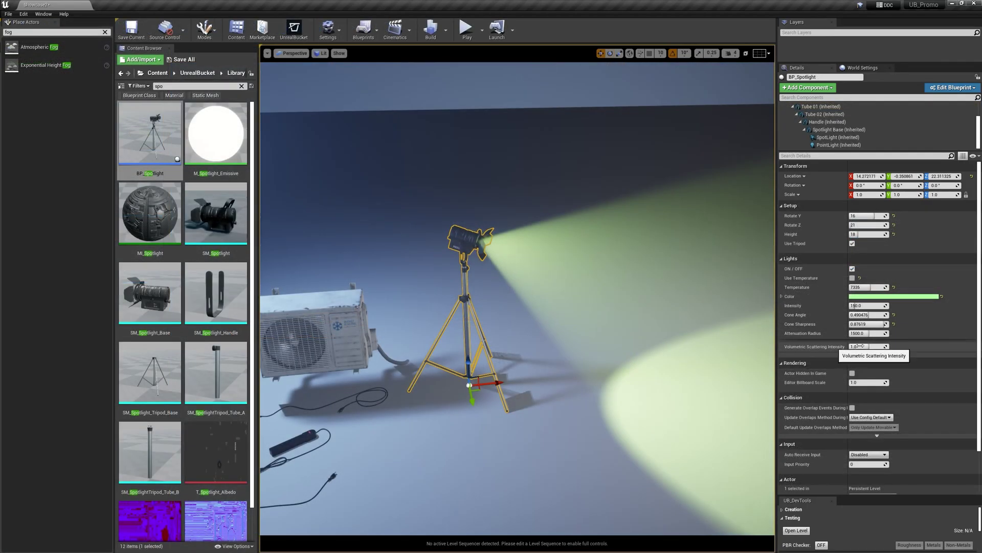
left_click(863, 346)
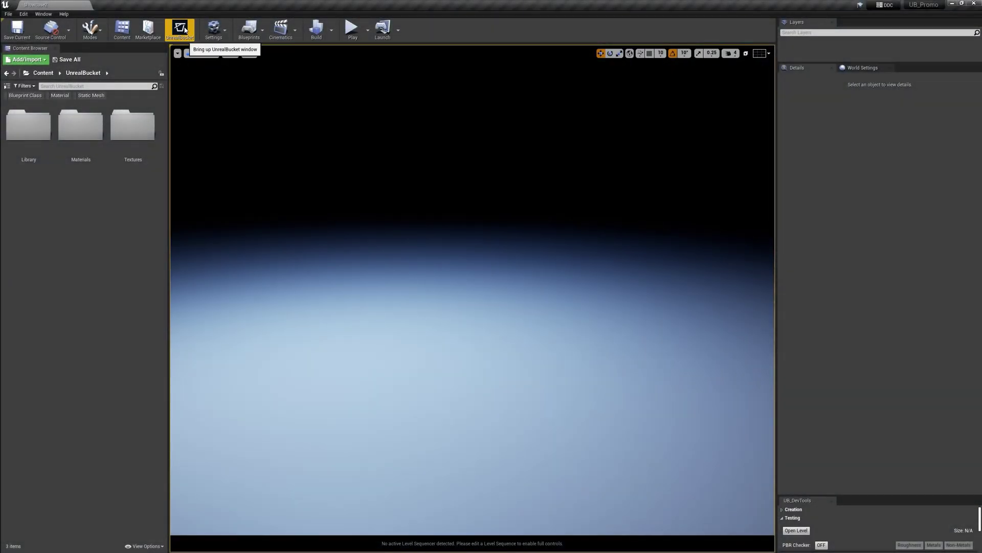
Step: Search the UnrealBucket asset library for "blue" and download the Air Conditioner asset
left_click(180, 30)
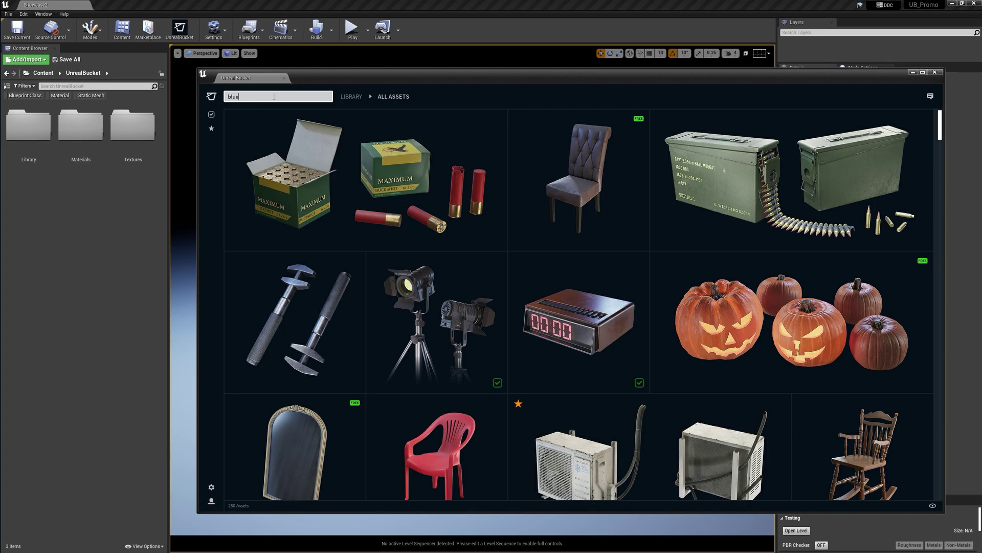
key("Return")
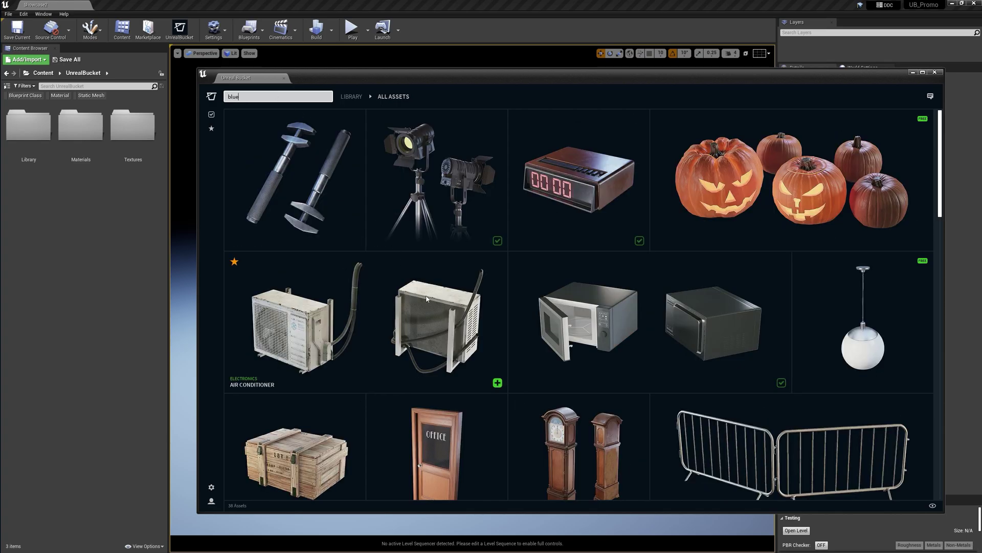
left_click(392, 302)
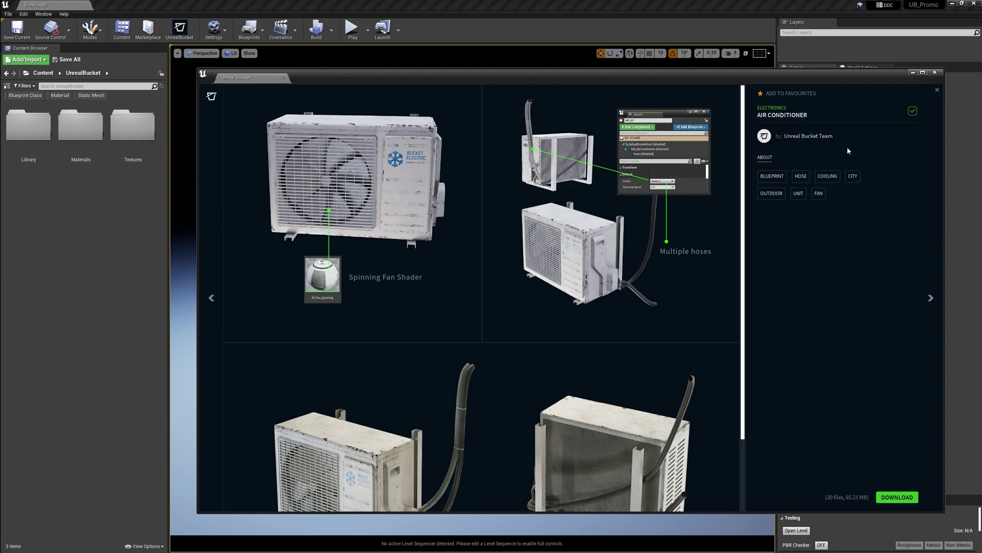
scroll(515, 282, "down", 1)
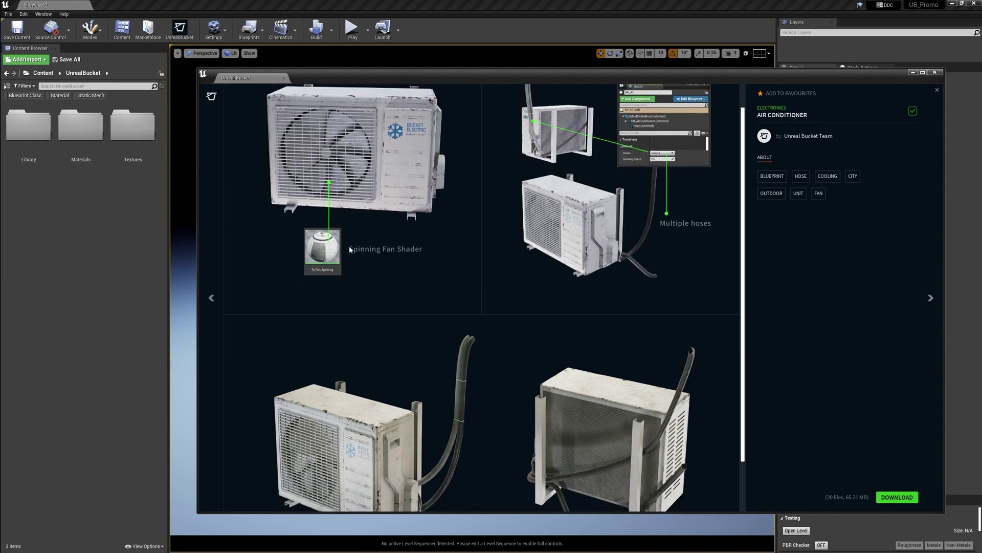
scroll(420, 251, "up", 1)
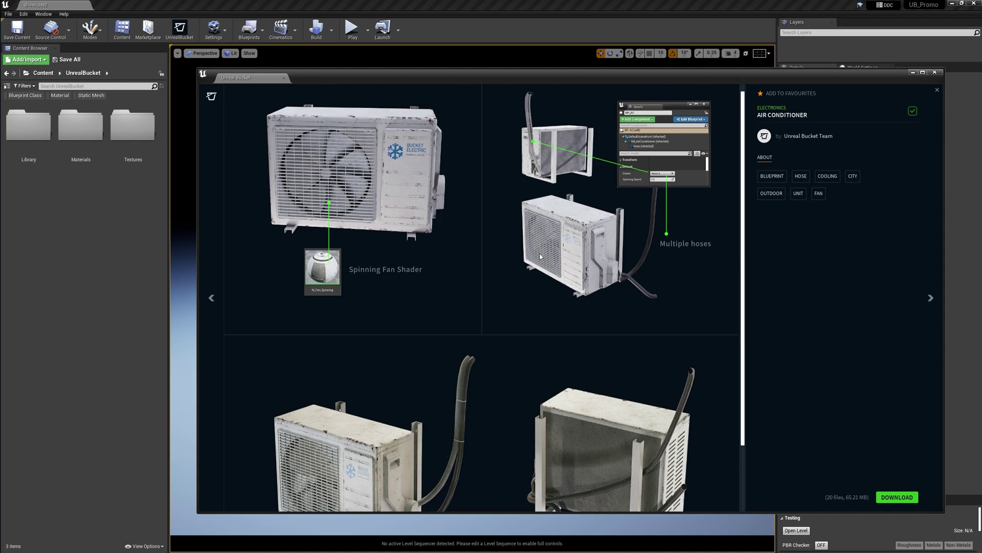
left_click(898, 497)
left_click(937, 90)
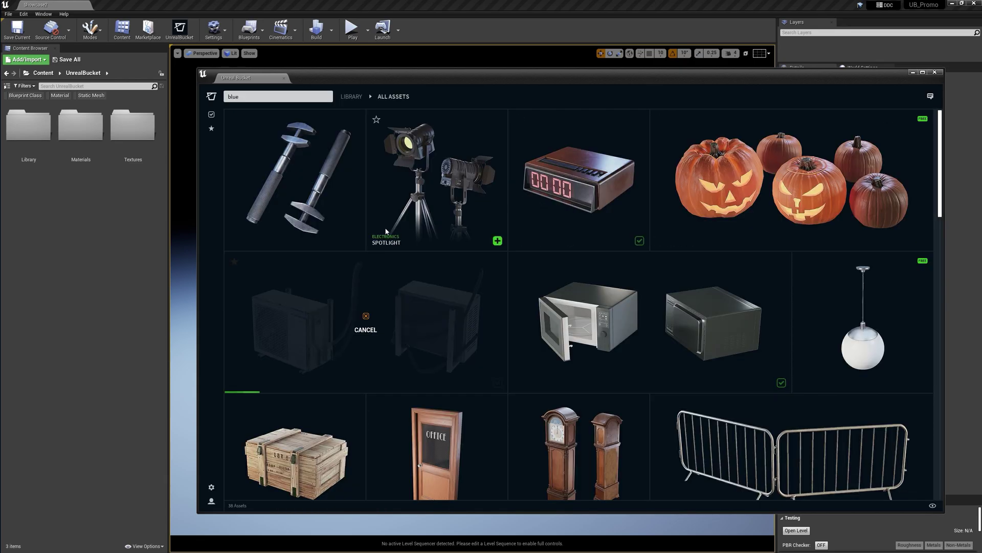
Step: Review the Spotlight asset's preview images and download it from the UnrealBucket library
left_click(416, 191)
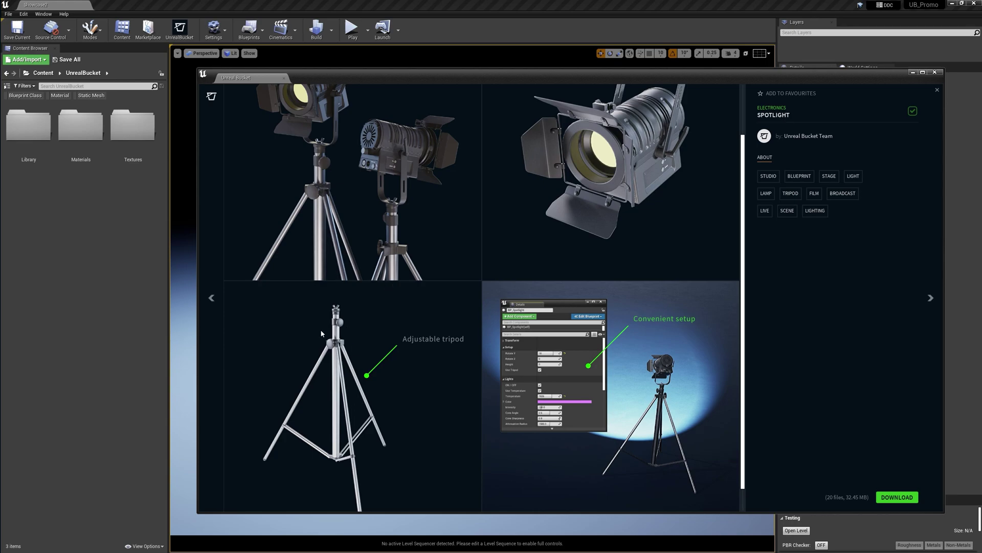
scroll(334, 344, "down", 1)
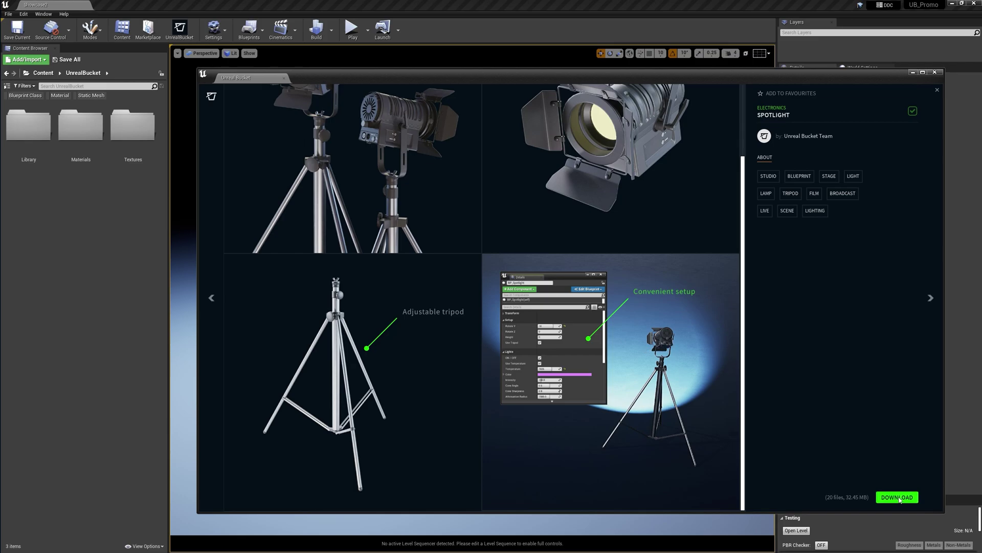
left_click(938, 90)
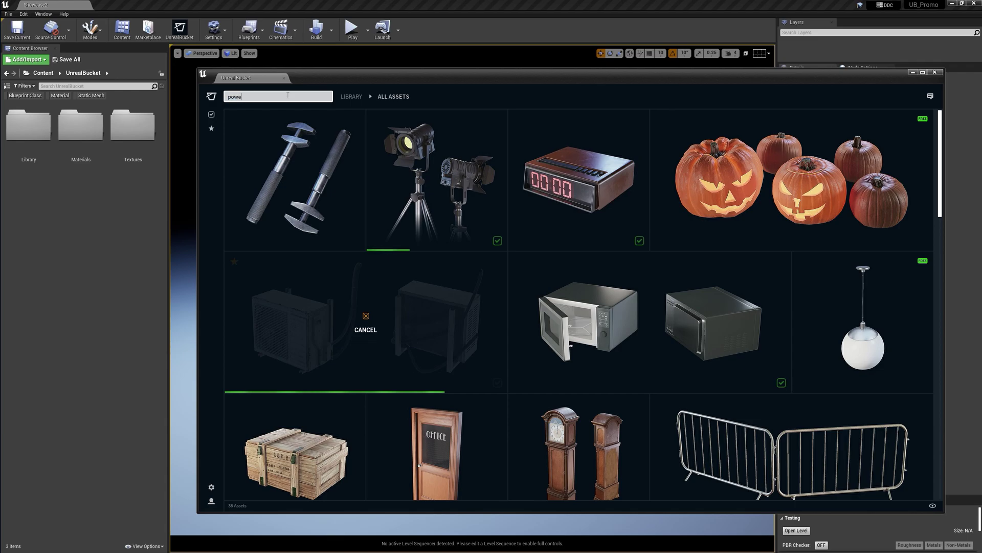
Step: Search the UnrealBucket library for "power" and download the Power Strip asset
key("Return")
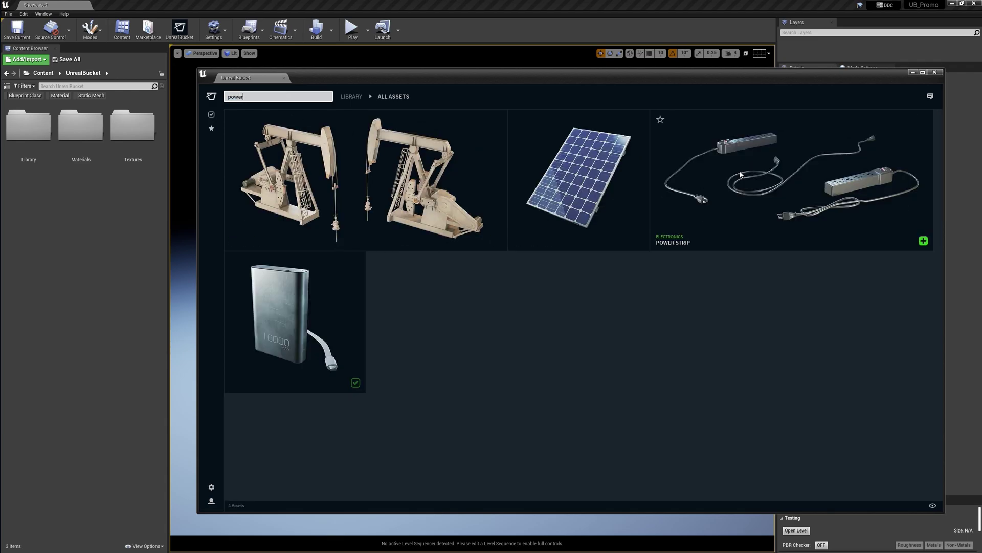
left_click(680, 215)
right_click_drag(590, 300, 571, 197)
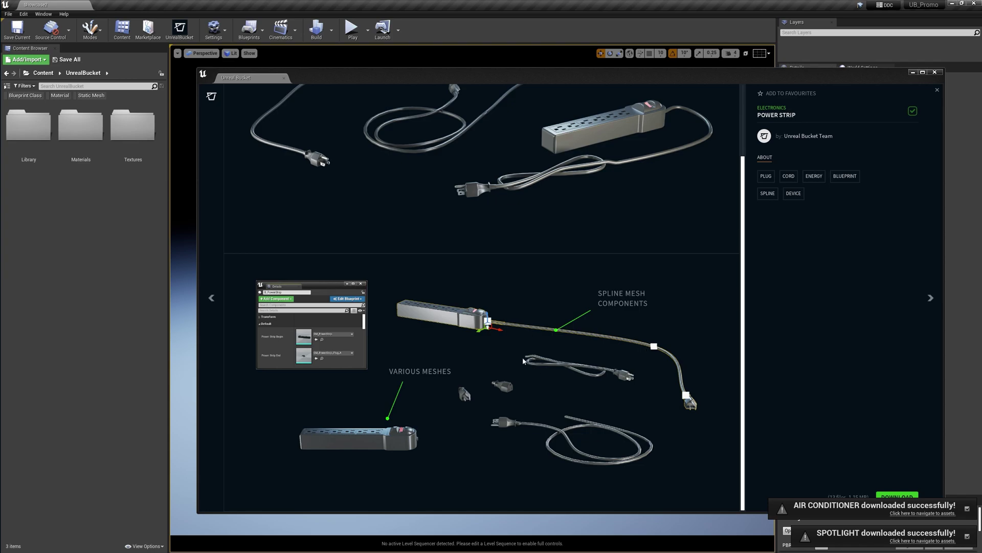
left_click_drag(621, 80, 614, 56)
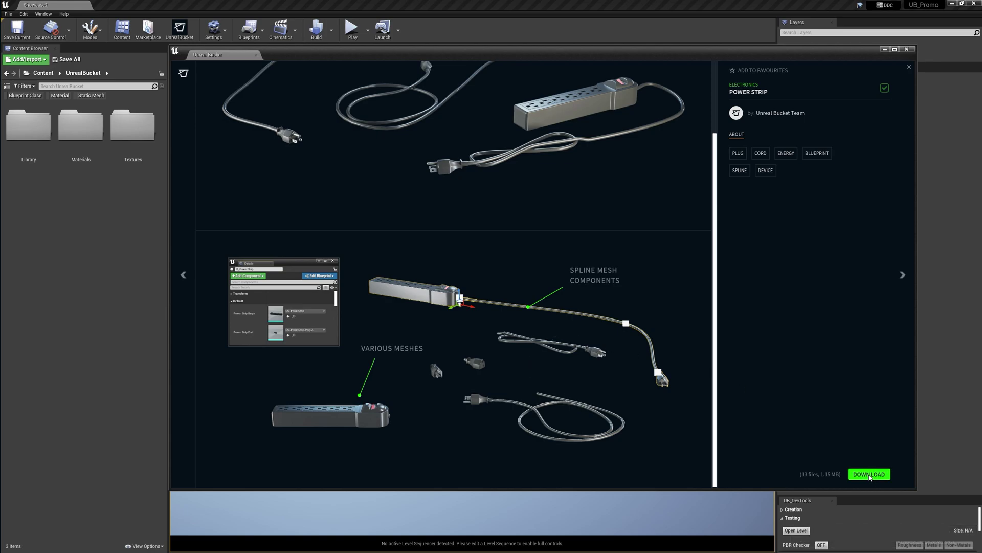
left_click(870, 474)
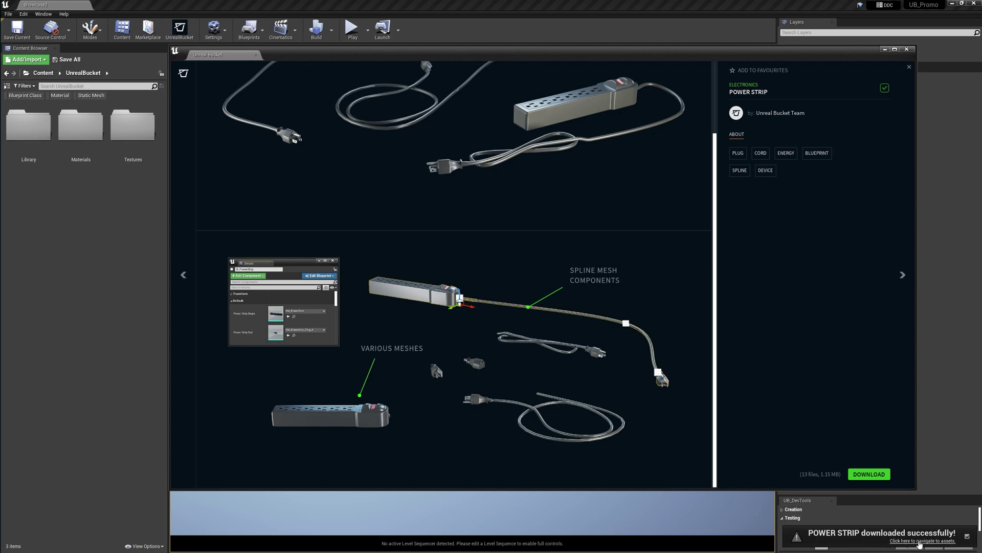
Step: Show the downloaded Power Strip files in the project's content folders and minimize the UnrealBucket window
left_click(919, 541)
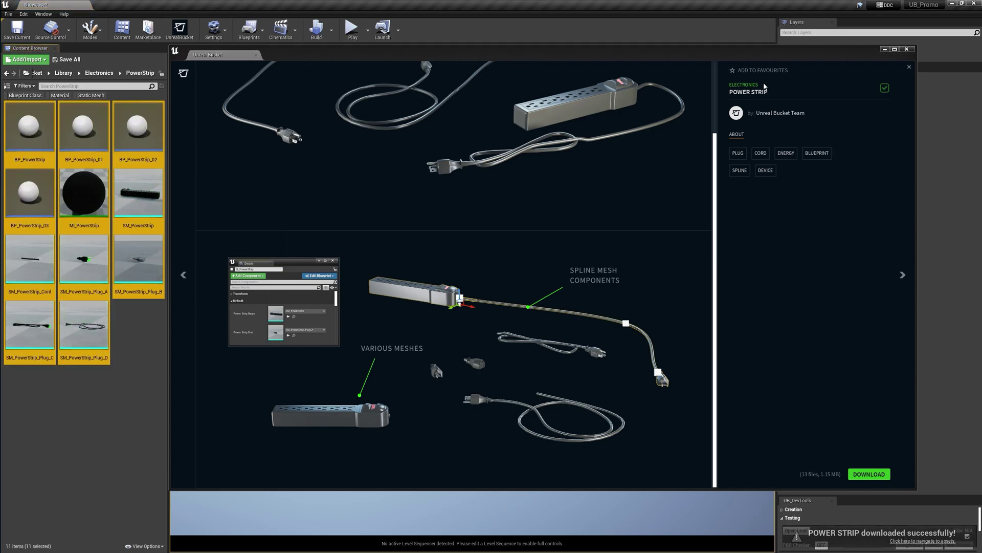
left_click(909, 67)
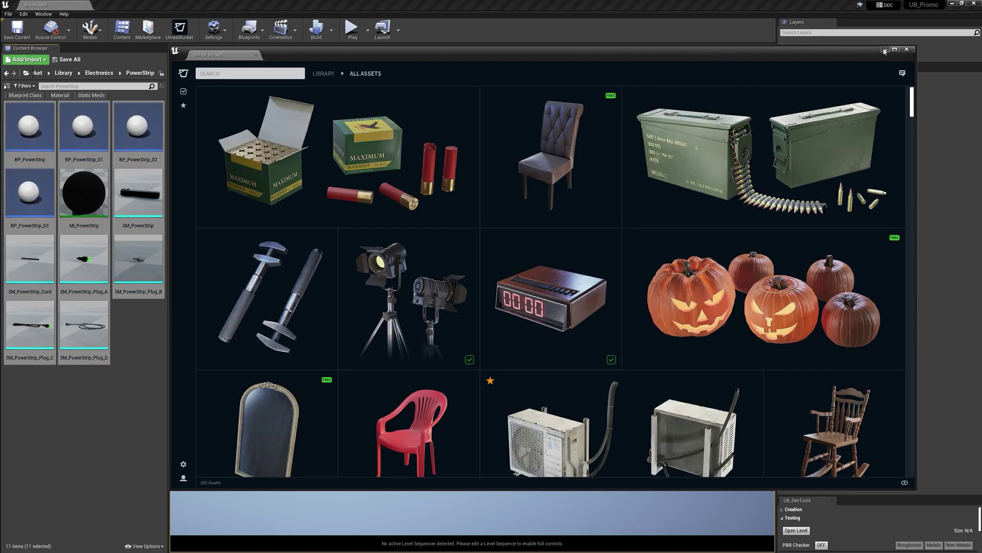
left_click(885, 49)
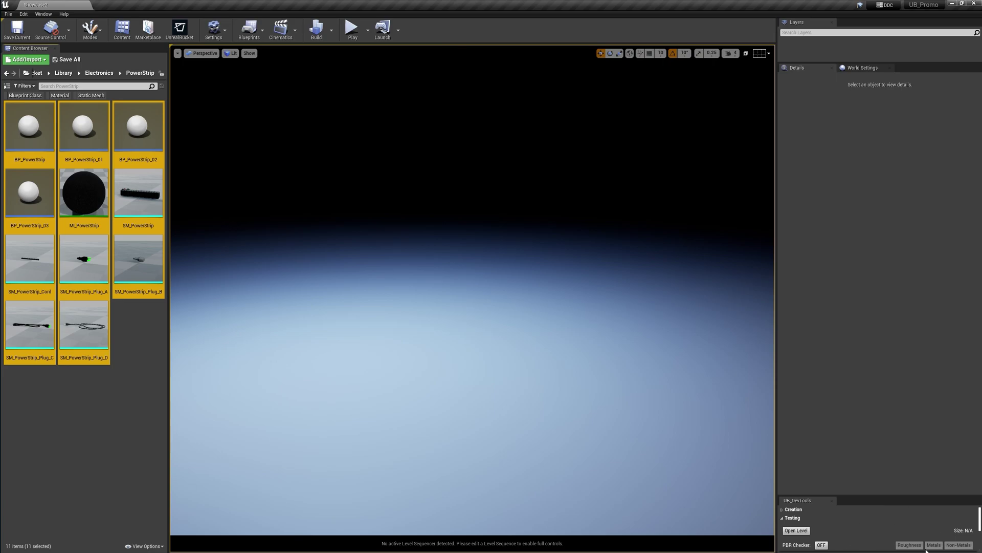
Step: Compare the project's Library folders with the asset categories in the UnrealBucket library
left_click(65, 74)
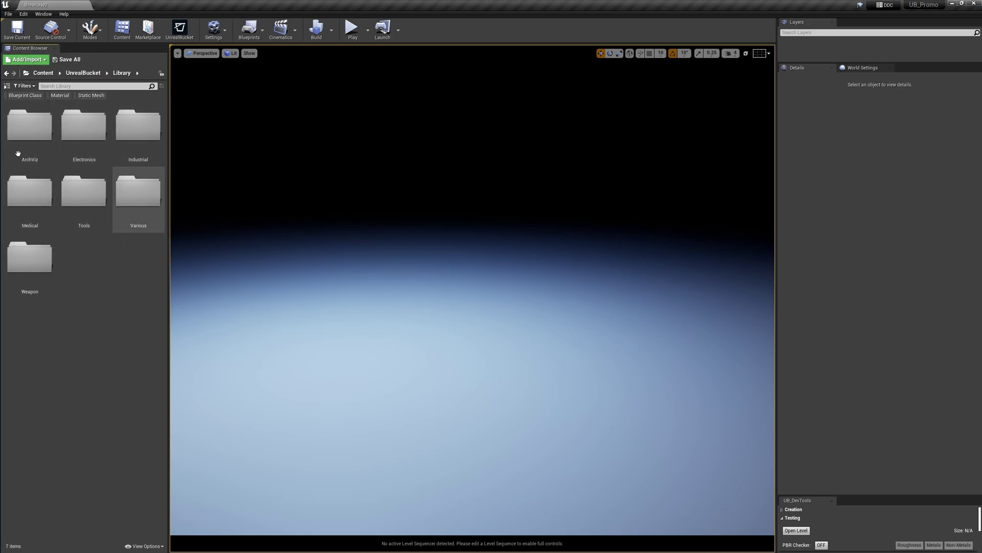
left_click(180, 28)
left_click(372, 76)
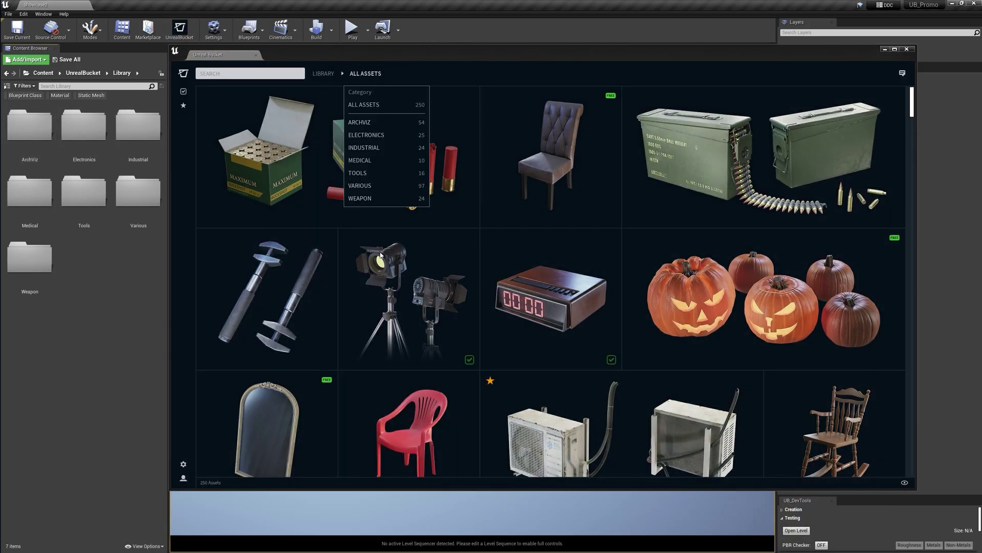
scroll(552, 290, "down", 3)
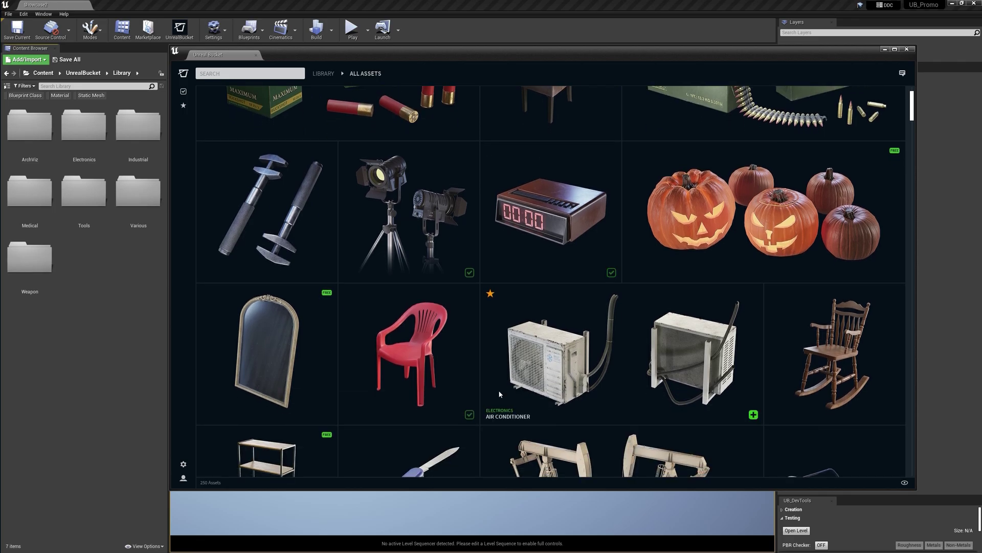
Step: Search the project's Library folder for "cond", locate BP_AirConditioner in its own folder, and minimize the UnrealBucket window
left_click(74, 87)
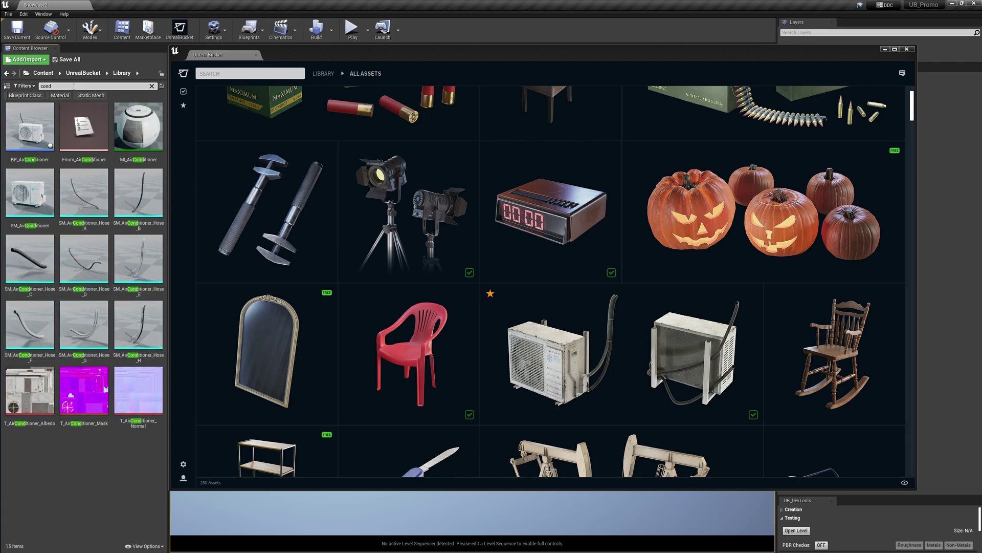
left_click(36, 129)
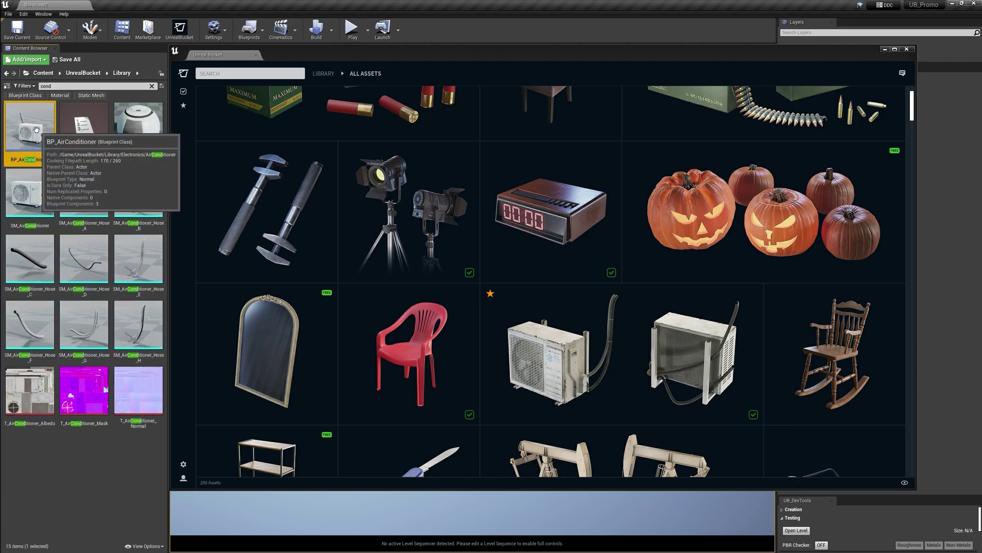
key("ctrl+b")
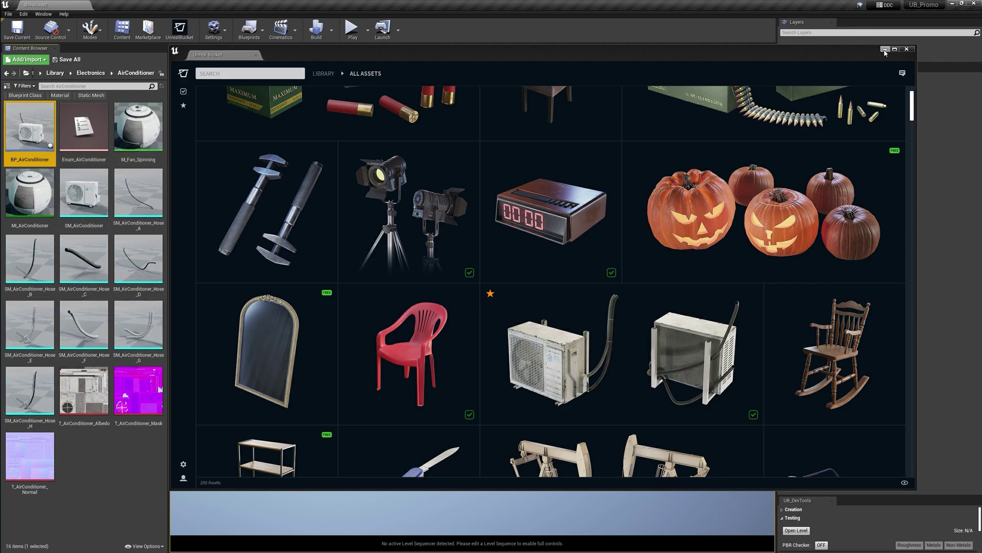
left_click(885, 51)
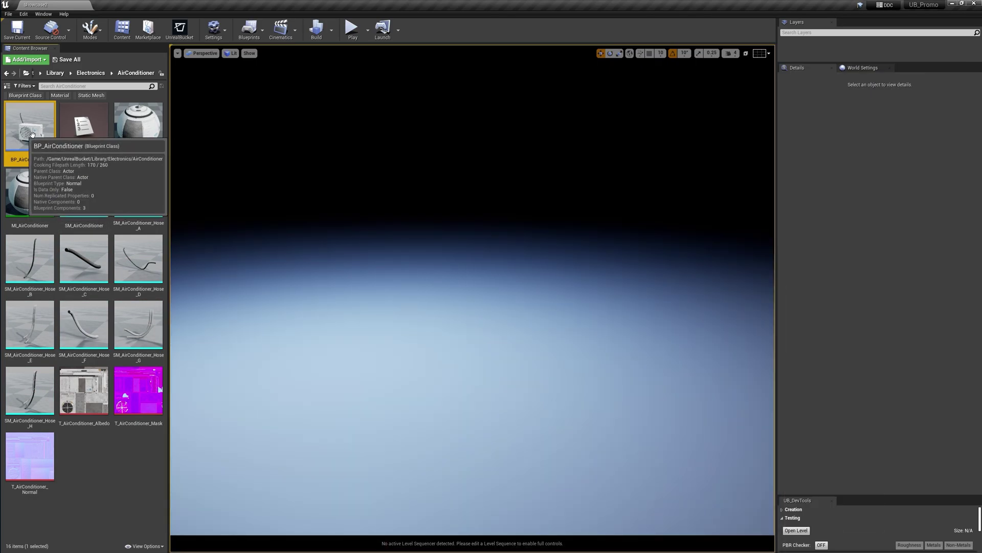
Step: Place BP_AirConditioner in the level above the blue floor and inspect it deselected
left_click_drag(31, 134, 489, 288)
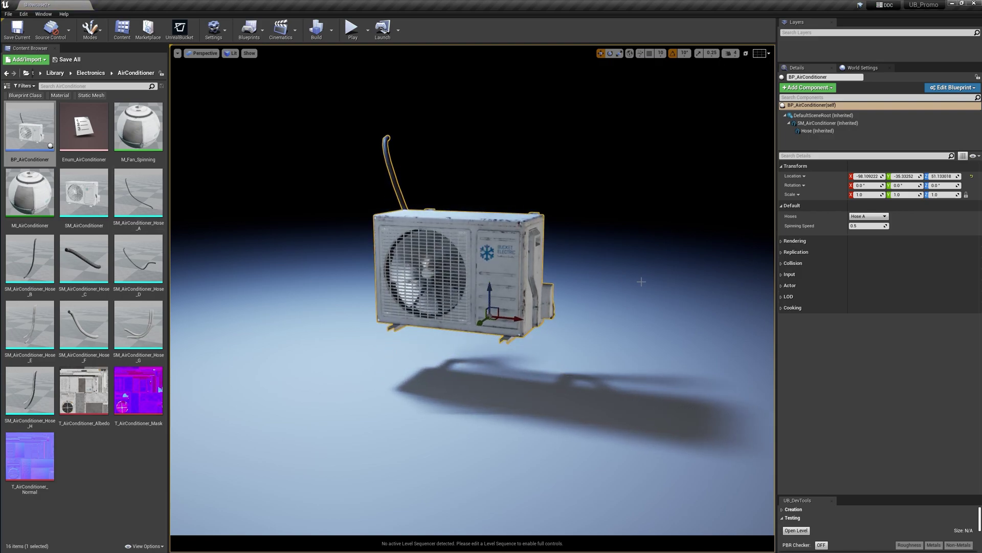
left_click(605, 226)
right_click_drag(605, 226, 361, 263)
key("g")
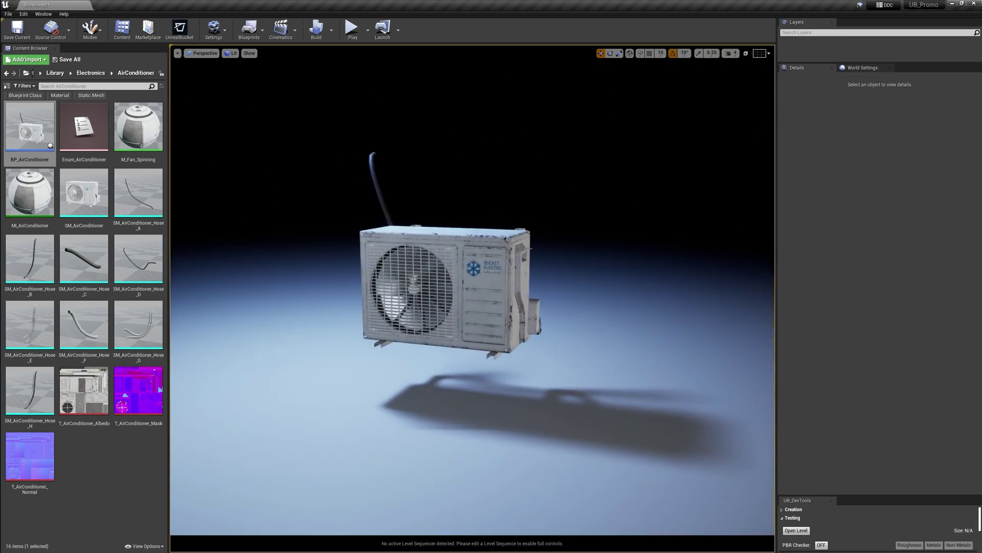
Step: Try another hose variant on the air conditioner and set Hoses to Hose F
left_click(481, 277)
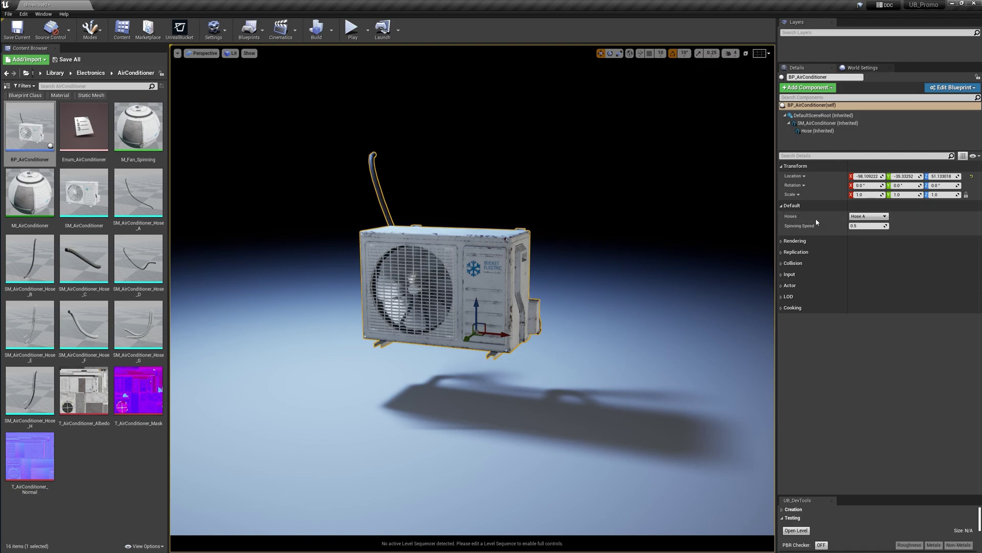
left_click(868, 219)
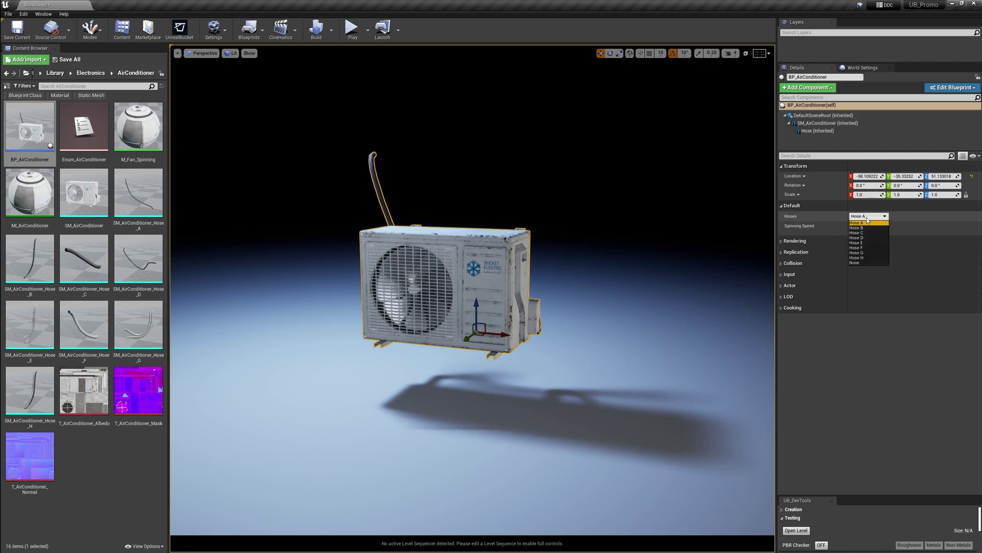
left_click(860, 252)
left_click(869, 216)
left_click(860, 247)
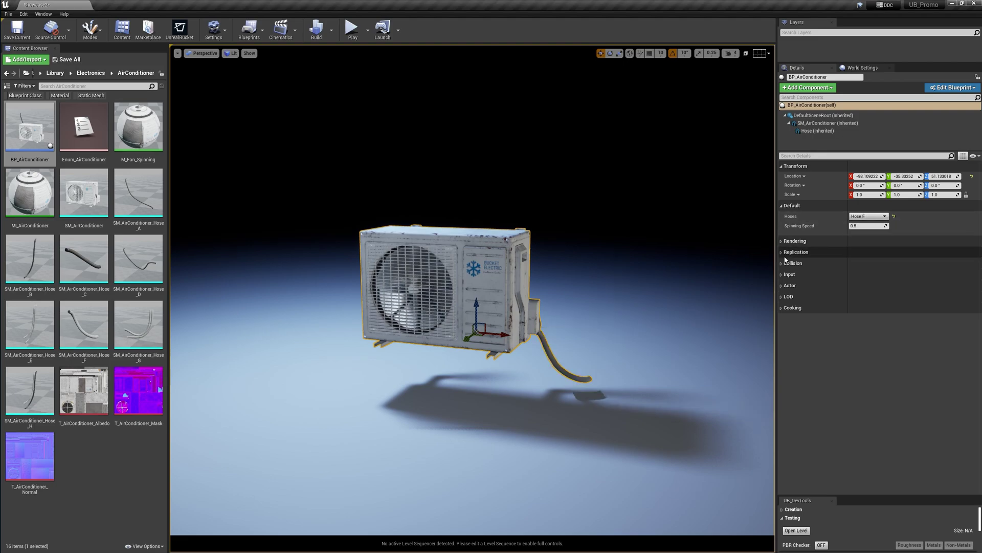
Step: Try Spinning Speed values of 0.2 and 1.0 on the air conditioner's fan, and set it to -0.2
scroll(633, 274, "up", 3)
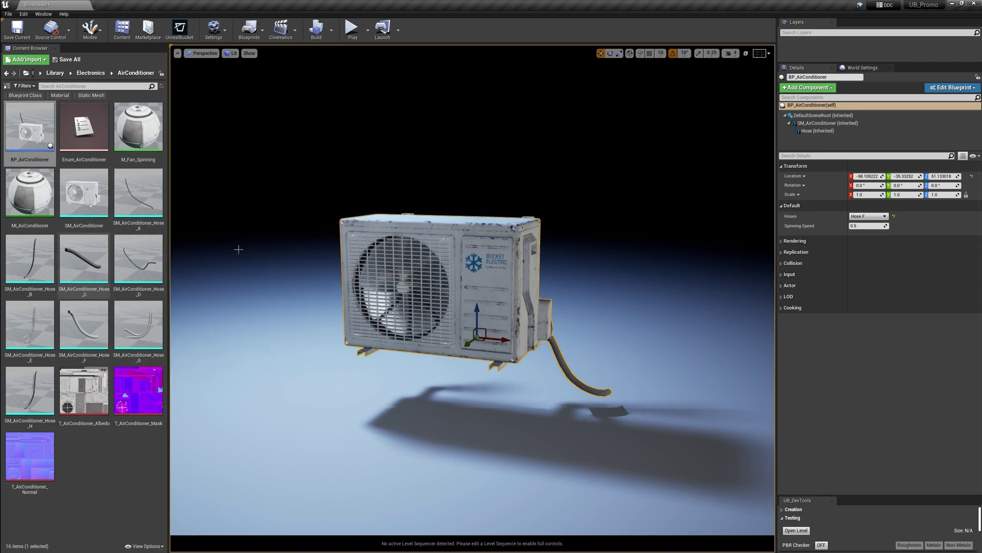
right_click_drag(627, 250, 600, 254)
left_click(870, 226)
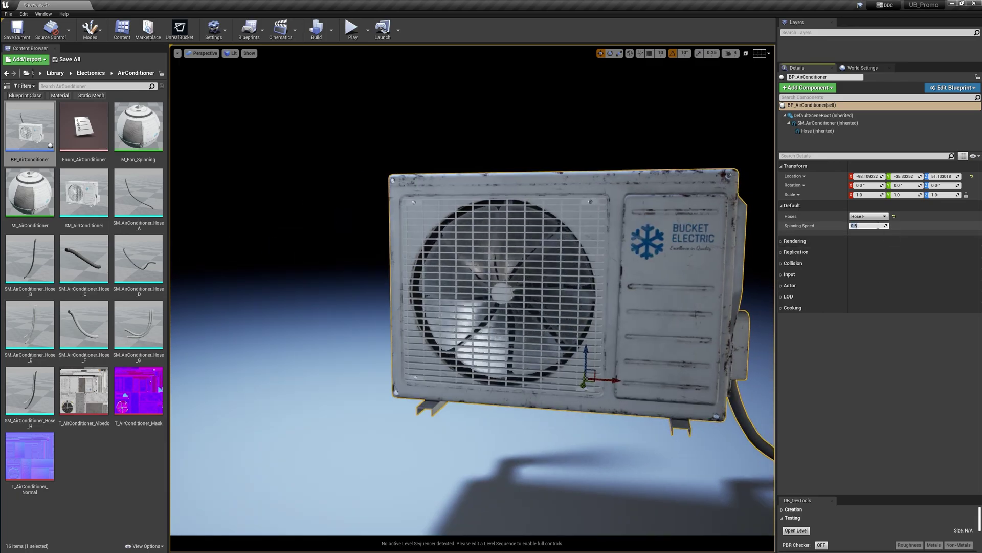
type("9")
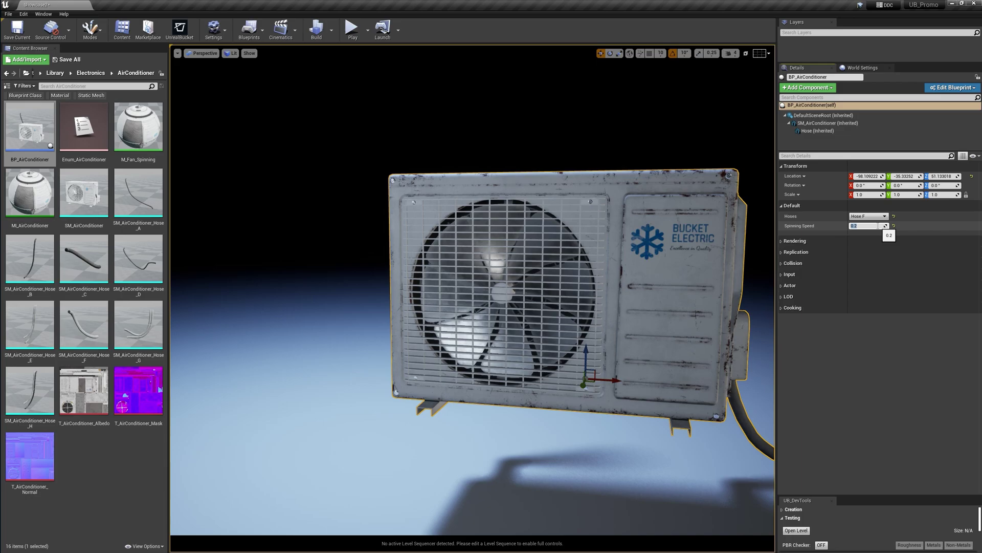
key("Return")
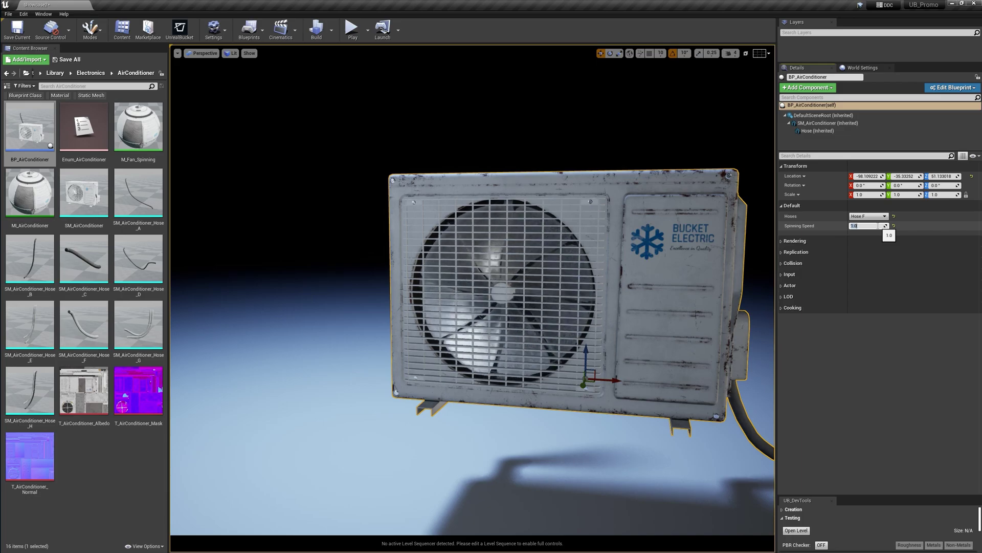
type("-0.2")
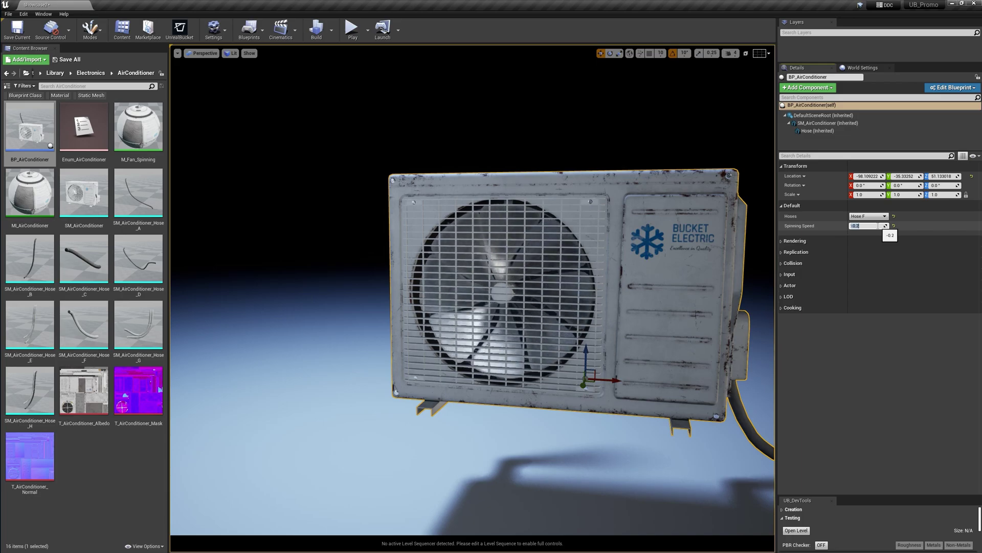
Step: Apply the Spinning Speed of -0.2 and view the air conditioner without its selection outline
key("Return")
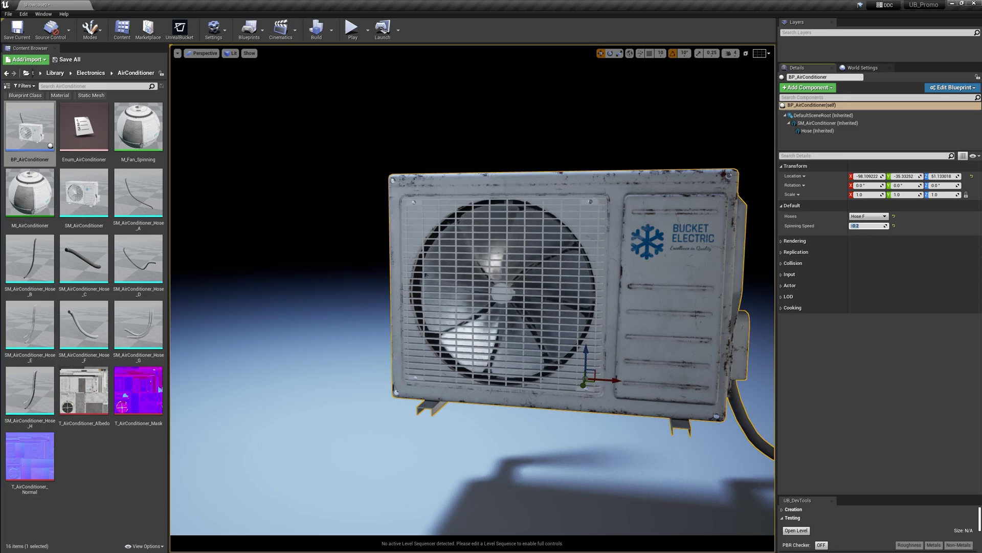
right_click_drag(430, 213, 450, 220)
key("Escape")
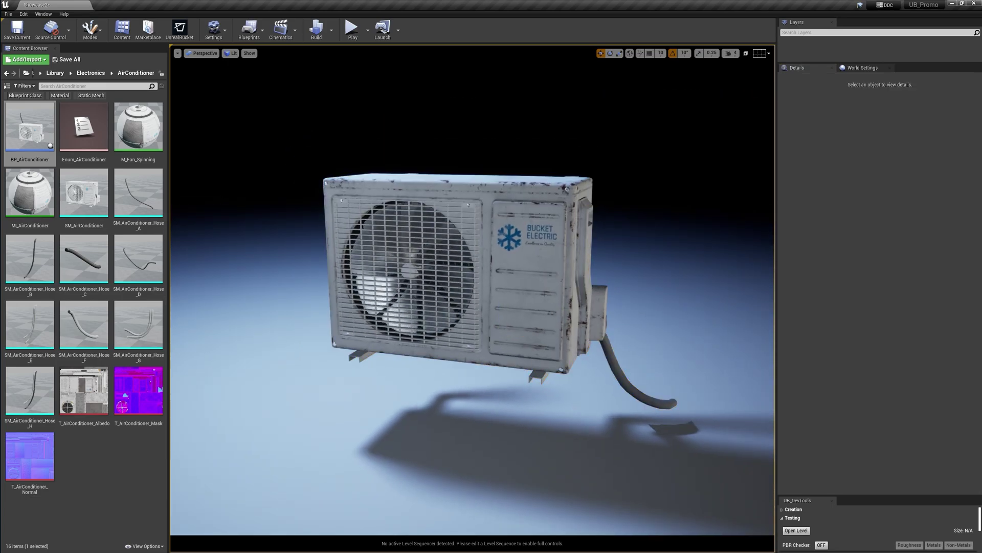
key("ctrl+z")
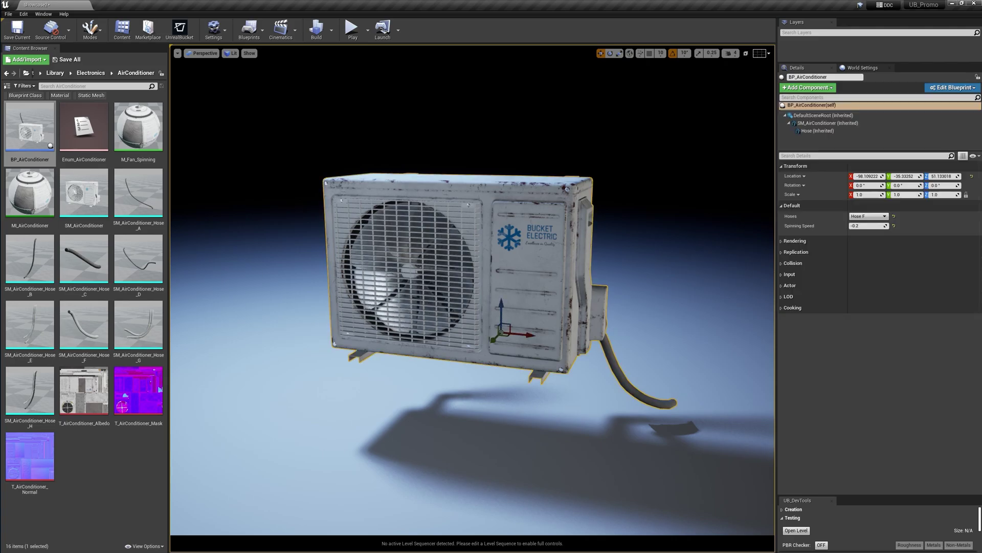
Step: Open the M_Fan_Spinning material, examine what feeds its World Position Offset input, and close the material editor
double_click(150, 133)
right_click_drag(578, 269, 622, 175)
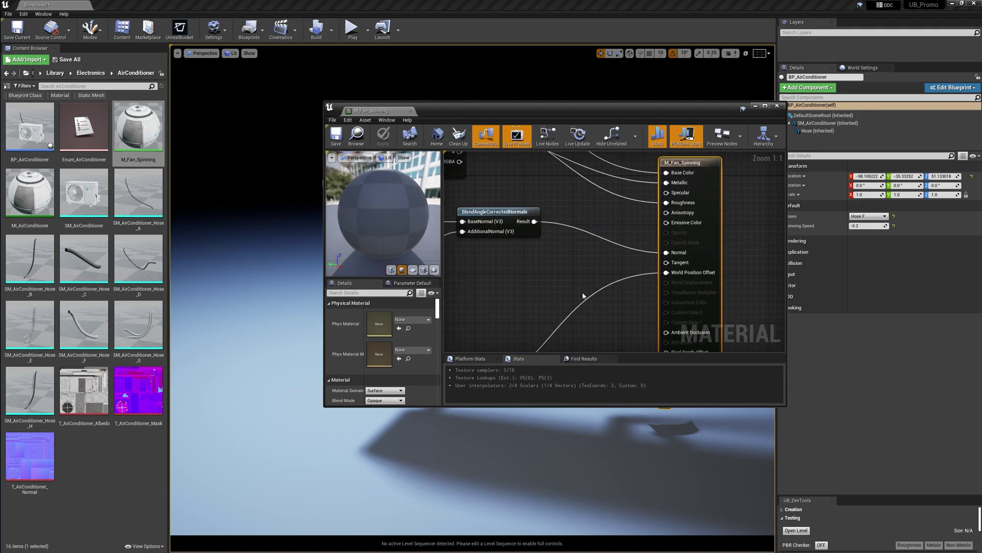
right_click_drag(581, 296, 589, 259)
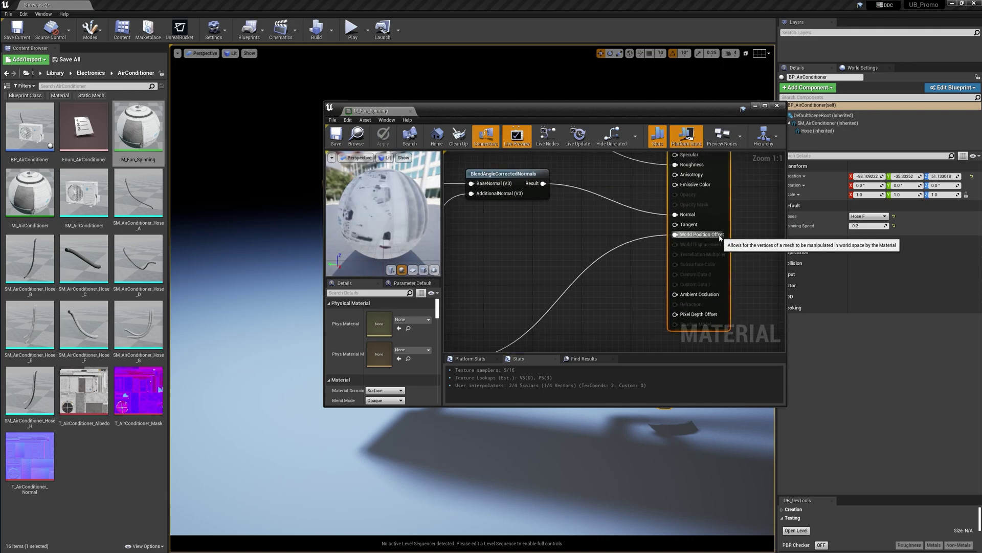
scroll(613, 242, "down", 2)
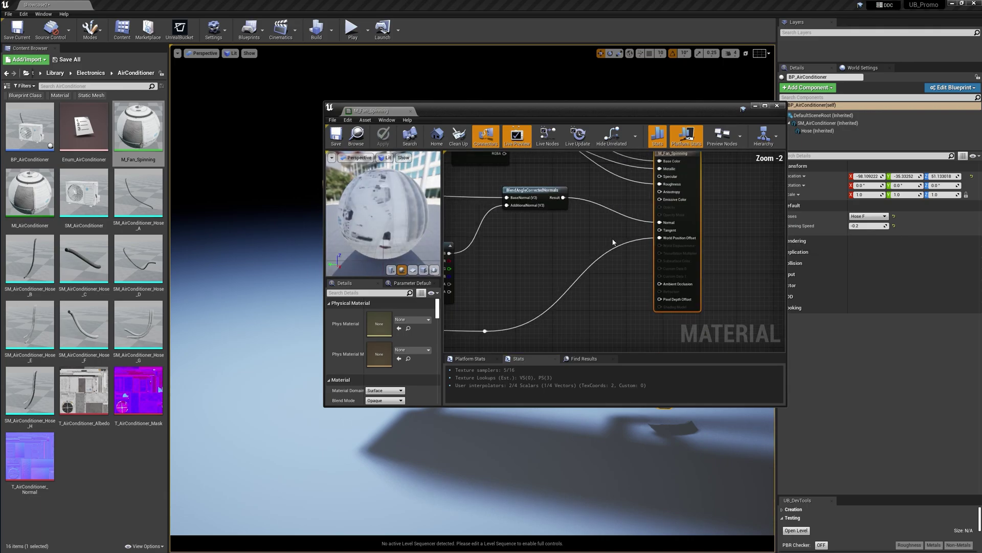
middle_click(386, 109)
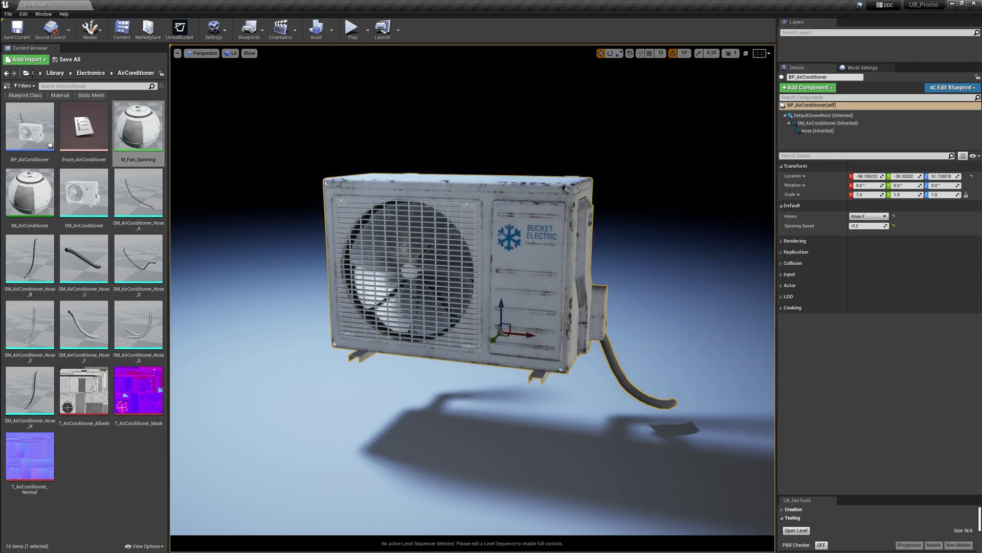
Step: Open the PowerStrip folder under Electronics and place BP_PowerStrip on the floor in front of the air conditioner
right_click_drag(580, 291, 636, 291)
key("Escape")
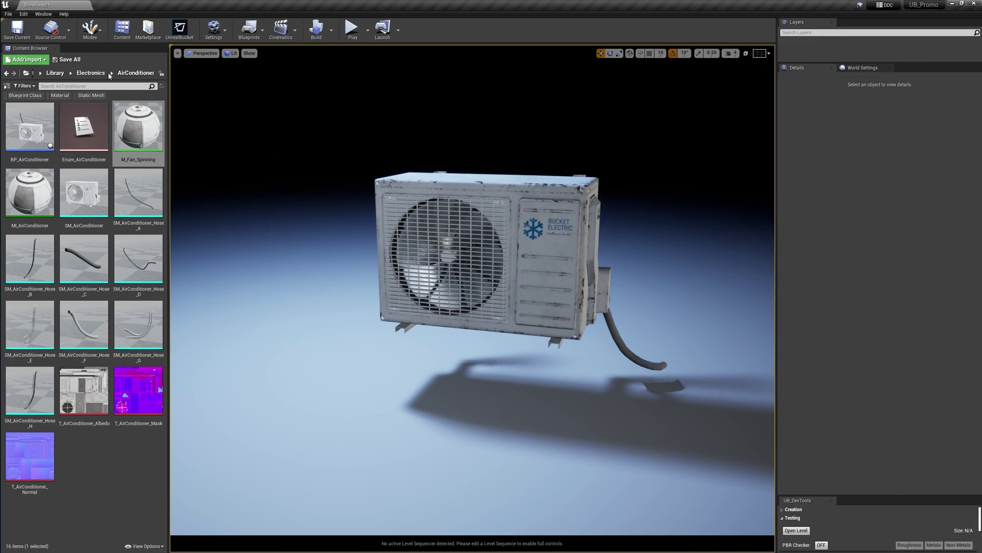
left_click(92, 72)
double_click(30, 191)
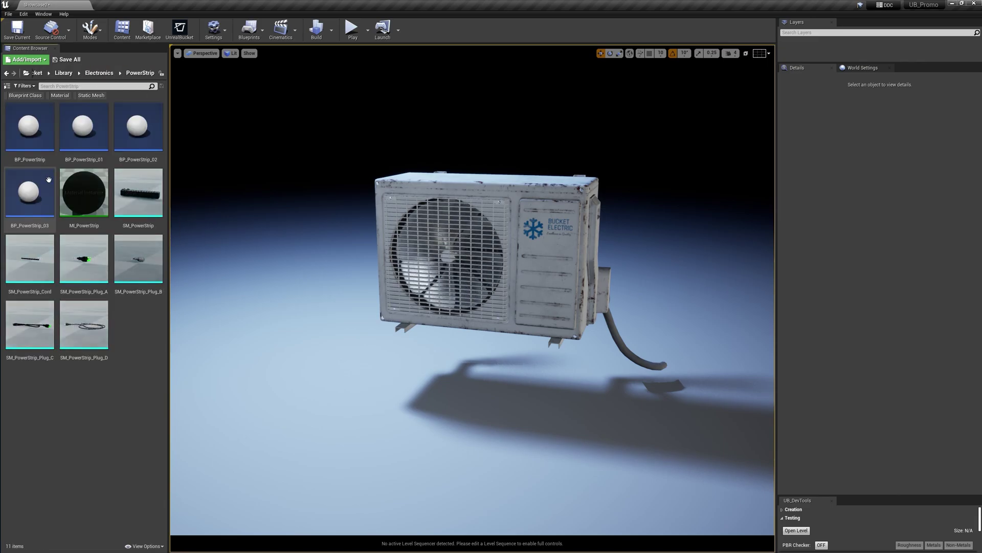
left_click_drag(29, 128, 359, 430)
right_click_drag(405, 383, 435, 423)
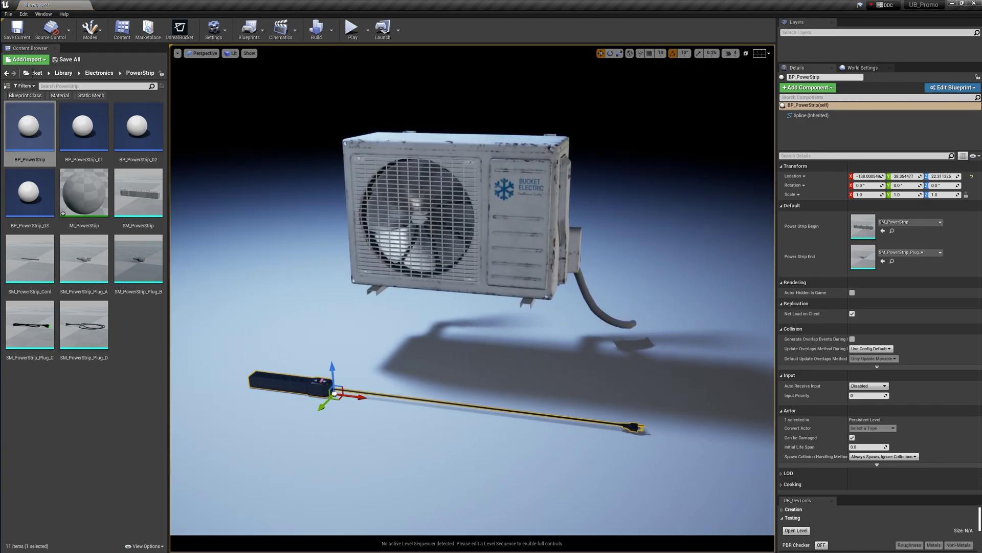
Step: Turn off Game View to show the power strip's spline points
key("g")
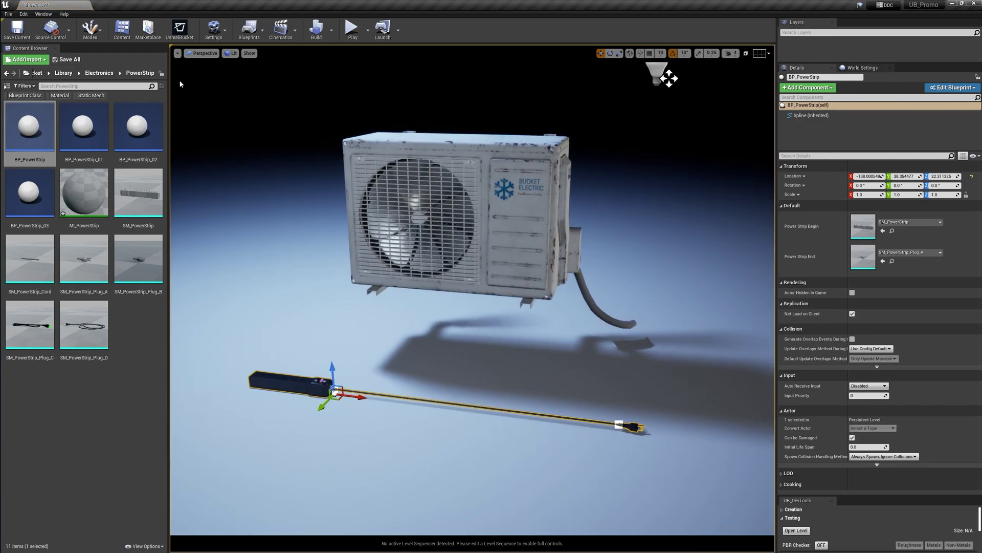
left_click(177, 54)
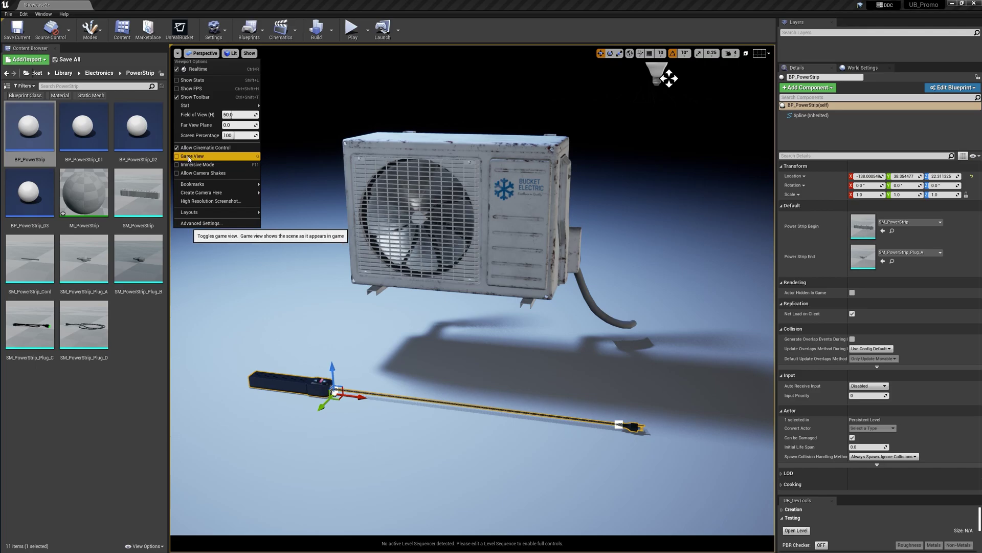
mouse_move(331, 340)
right_mouse_down()
mouse_move(351, 434)
mouse_move(327, 369)
mouse_move(330, 340)
right_mouse_up()
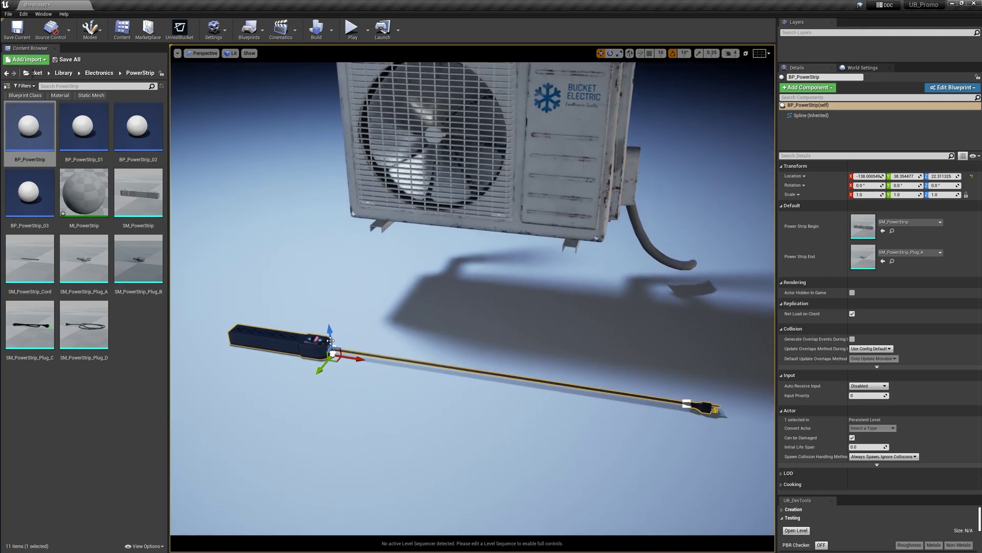
Step: Move the cord's end spline point closer to the power strip and extend the cord with duplicated points that curve back around
left_click(687, 403)
key("f")
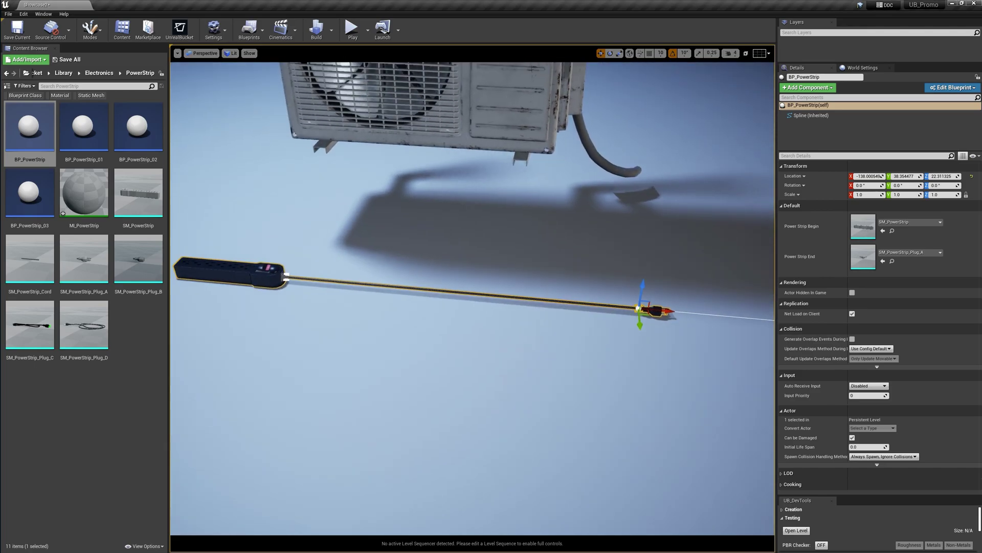
right_click_drag(472, 298, 428, 252)
left_click_drag(692, 361, 497, 326)
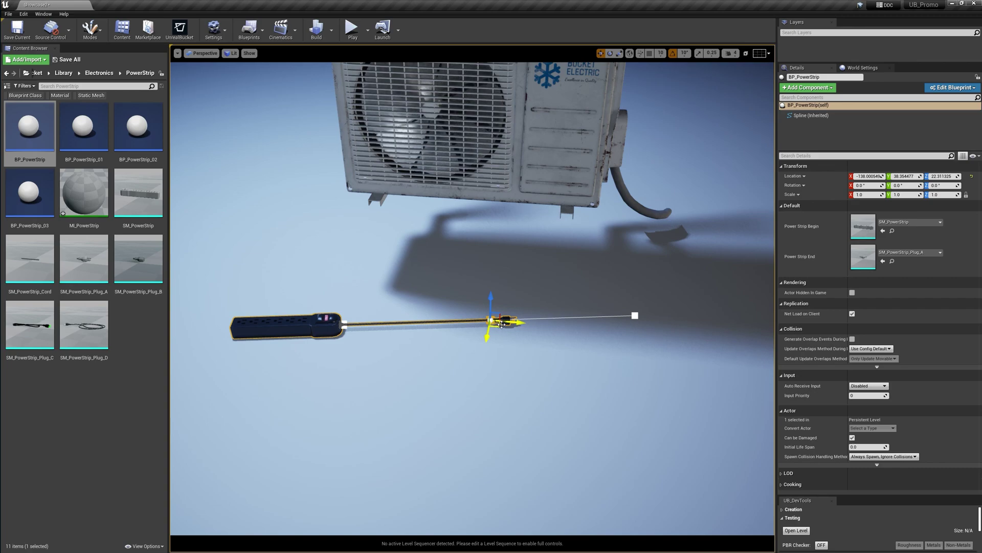
left_click_drag(495, 326, 632, 354, "alt")
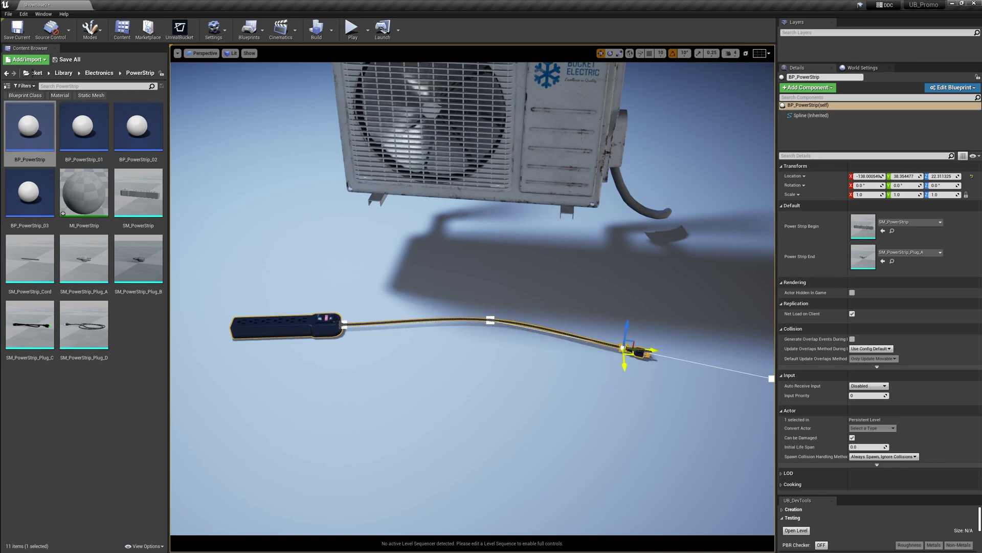
left_click_drag(625, 349, 457, 430, "alt")
Step: Try rotating the cord's first spline point after the power strip
left_click(489, 320)
key("e")
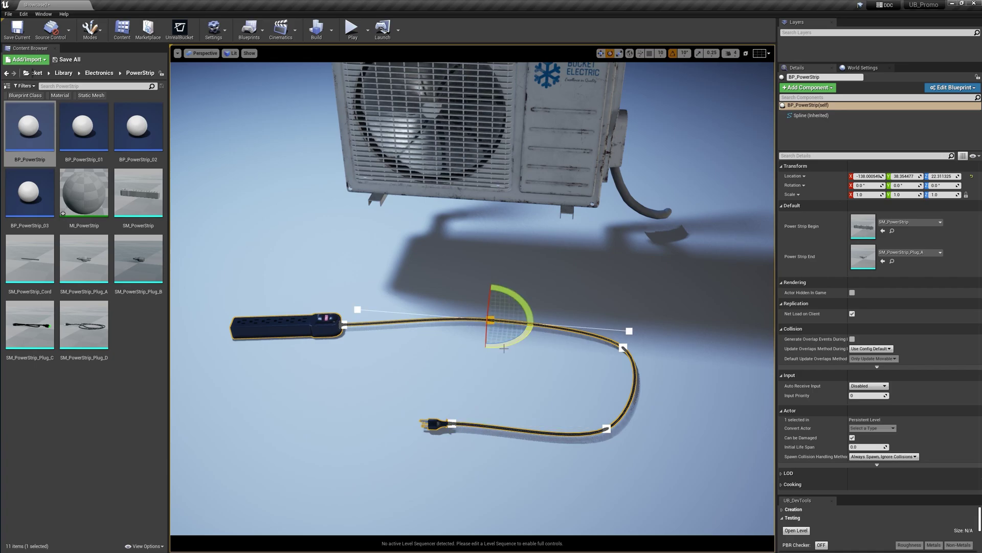
mouse_move(535, 333)
right_mouse_down()
mouse_move(660, 307)
mouse_move(525, 340)
right_mouse_up()
left_click_drag(535, 328, 562, 338)
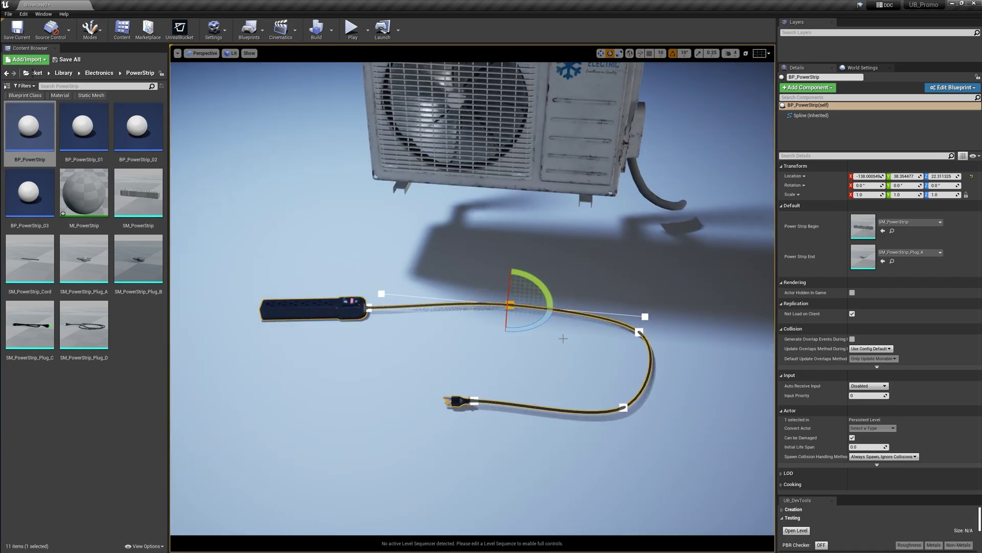
Step: Add a spline point in the cord's upper run, move it inward to bend the cord, and deselect the power strip
right_click(585, 318)
left_click(606, 324)
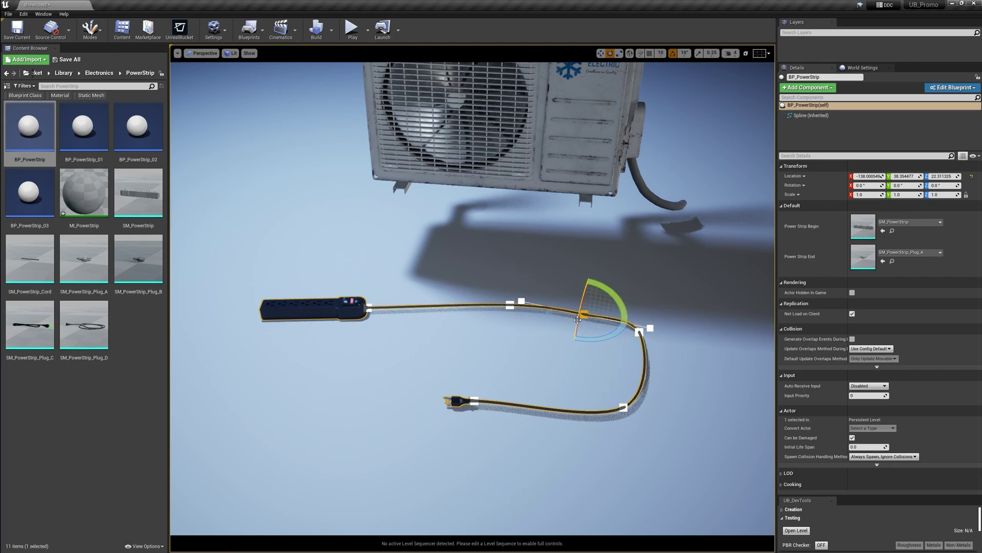
key("w")
left_click_drag(591, 322, 575, 350)
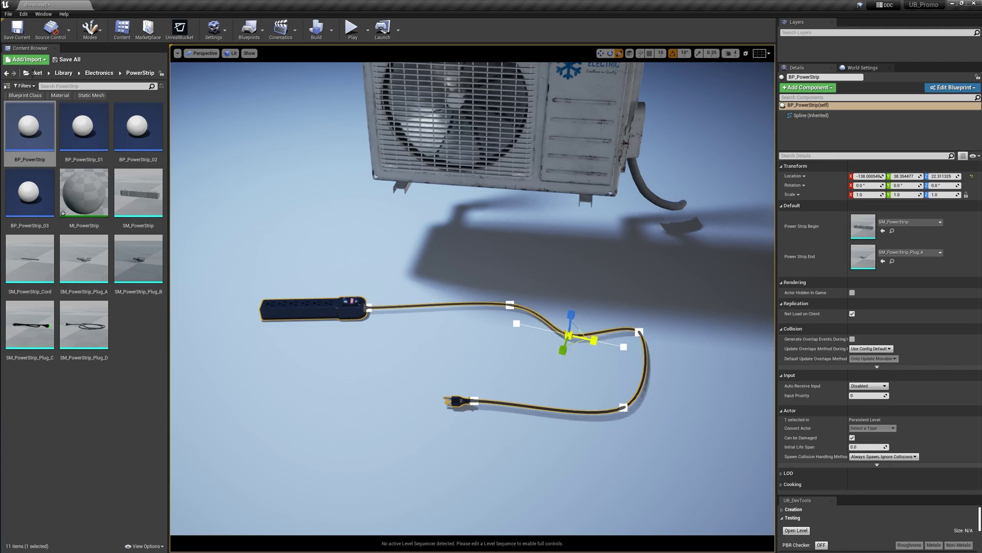
left_click(571, 368)
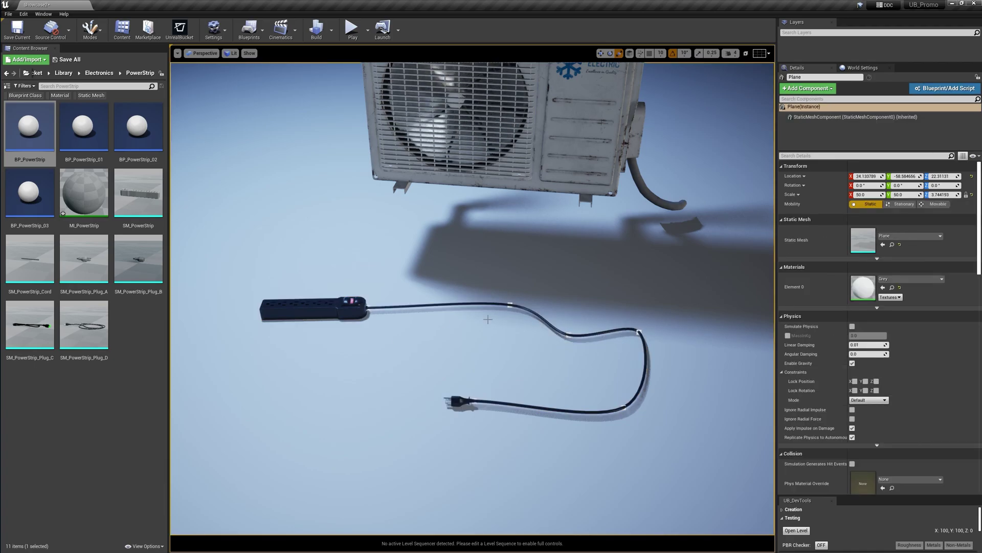
Step: Review the power strip's blueprint editing options, including creating a child Blueprint class, and deselect the power strip
left_click(348, 308)
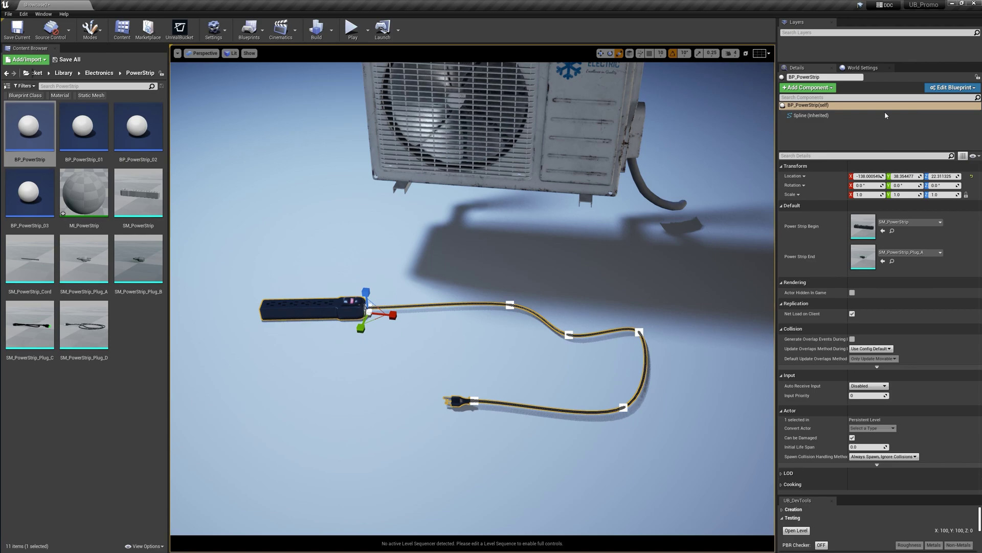
left_click(947, 88)
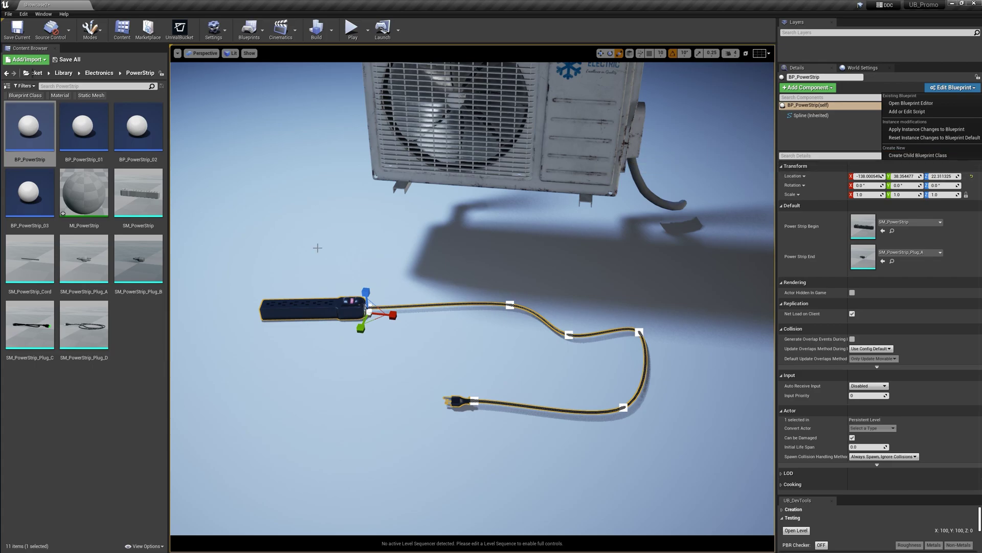
right_click_drag(420, 366, 393, 339)
left_click(393, 339)
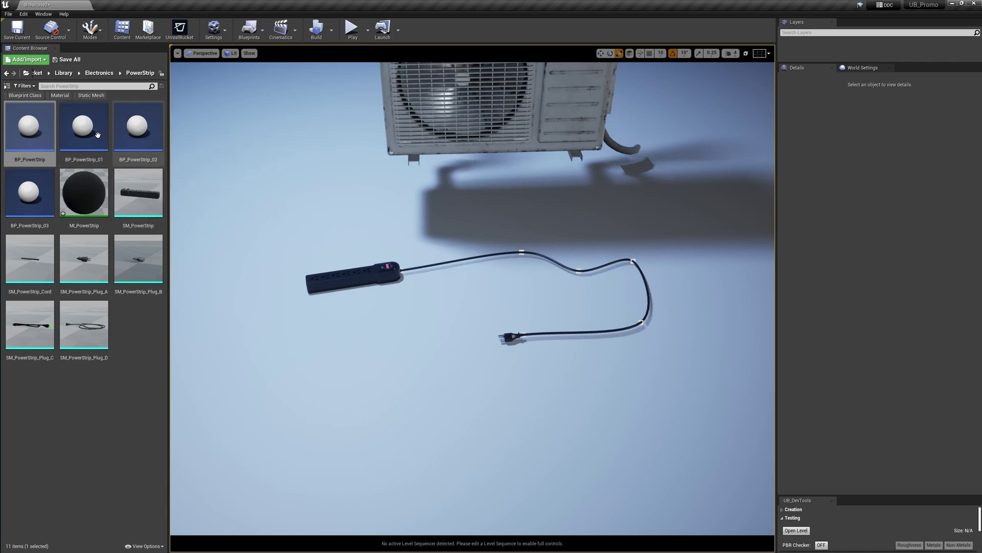
Step: Place BP_PowerStrip_01, BP_PowerStrip_02 and BP_PowerStrip_03 on the floor around the first power strip
left_click_drag(98, 134, 379, 414)
left_click_drag(137, 128, 501, 279)
left_click_drag(31, 194, 379, 235)
Step: Set the original power strip's Power Strip End to SM_PowerStrip_Plug_D and move the strip away from the others along X
left_click(384, 272)
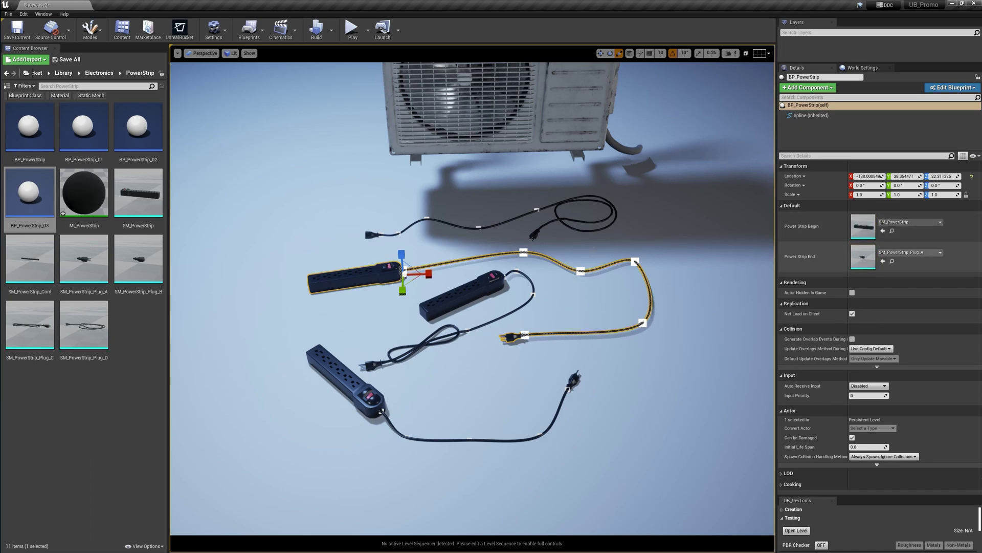
left_click_drag(97, 336, 865, 261)
key("w")
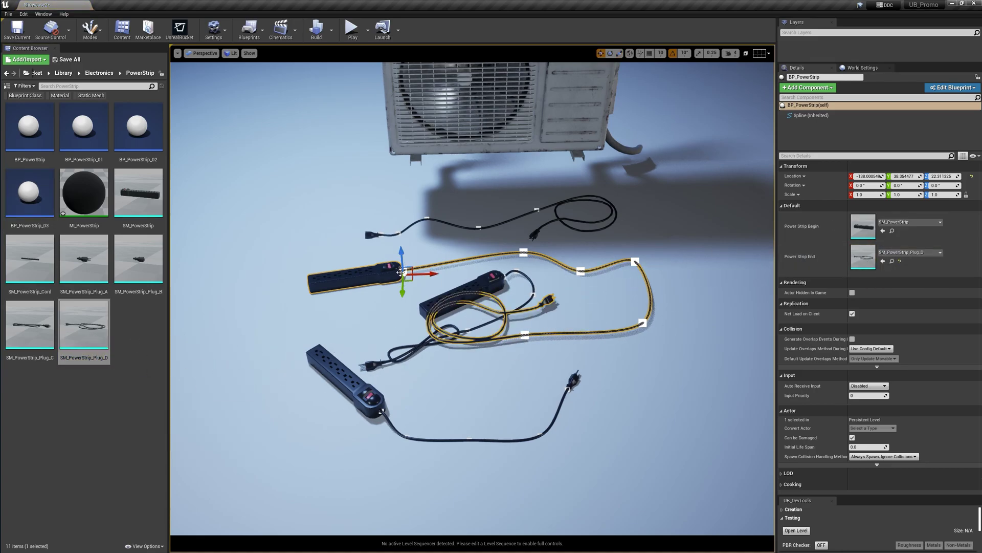
left_click_drag(410, 277, 220, 293, "shift")
Step: Try SM_PowerStrip_Plug_D as Power Strip Begin, set it to SM_PowerStrip_Plug_B, and view the cord deselected
left_click_drag(84, 327, 865, 228)
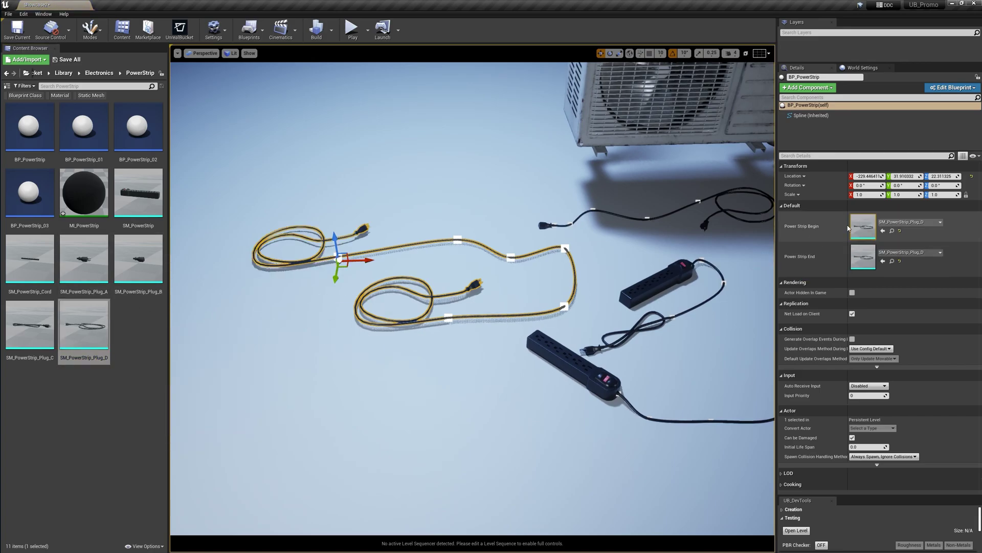
left_click_drag(152, 266, 865, 227)
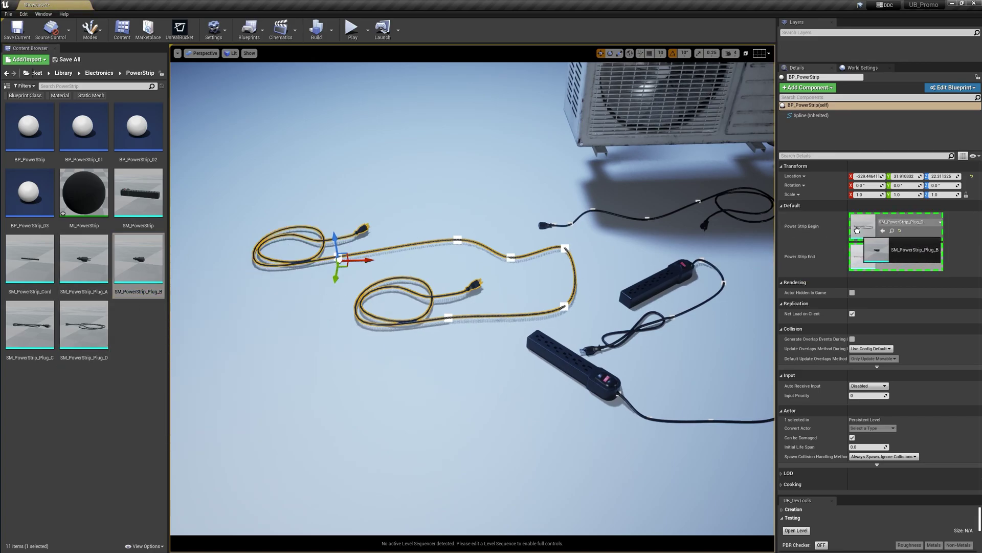
right_click_drag(465, 278, 474, 248)
key("Escape")
scroll(454, 275, "down", 3)
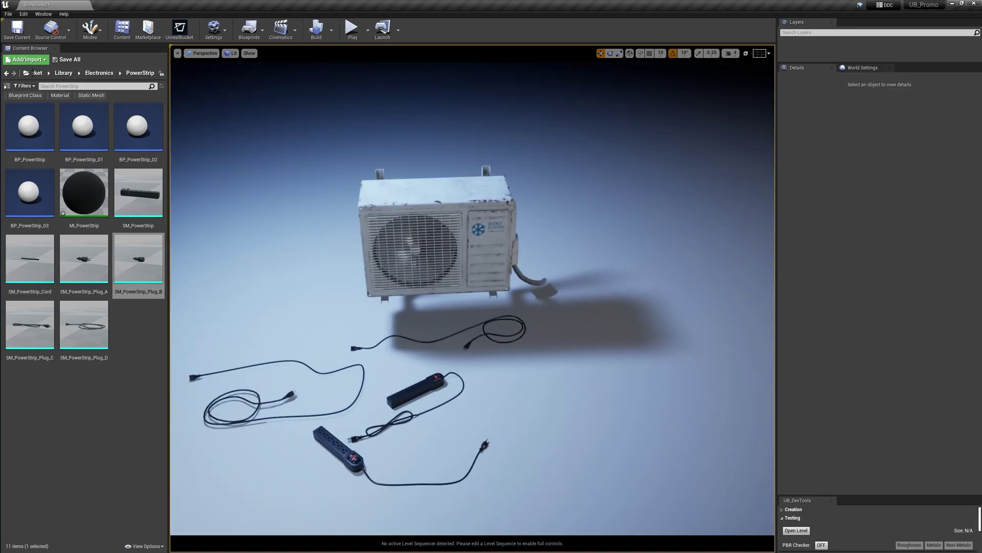
Step: Search the Library folder for "spo" and place BP_Spotlight on the floor beside the air conditioner
left_click(63, 73)
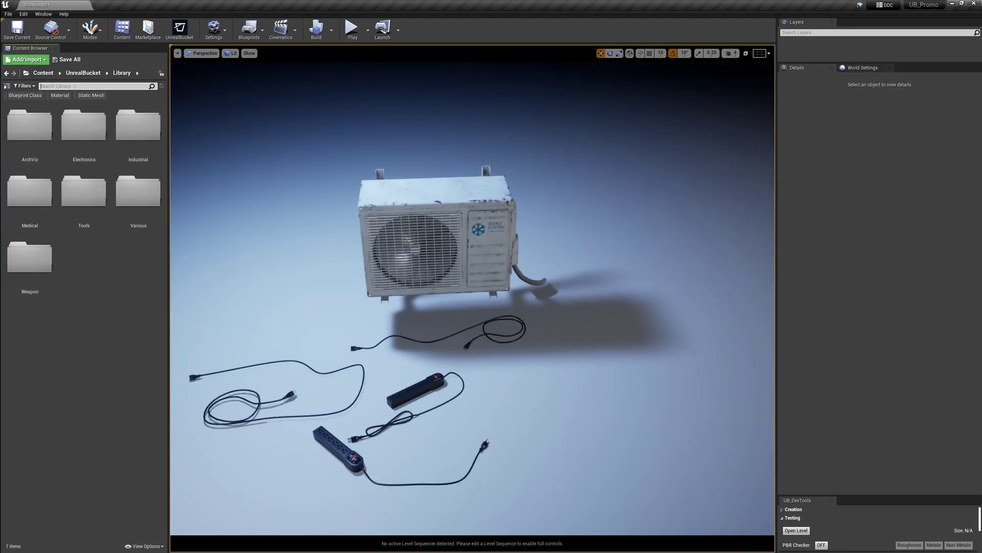
left_click(75, 88)
type("spo")
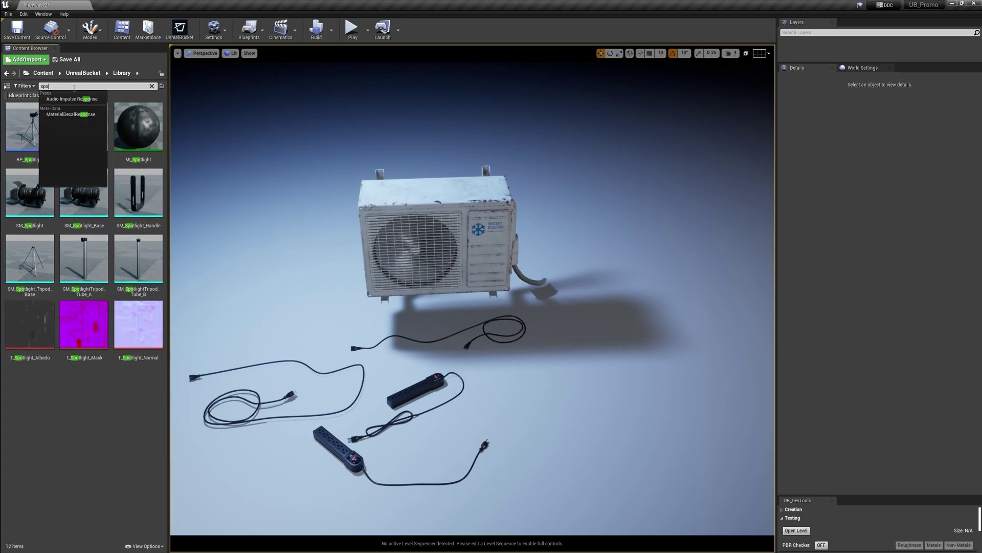
left_click_drag(30, 134, 636, 323)
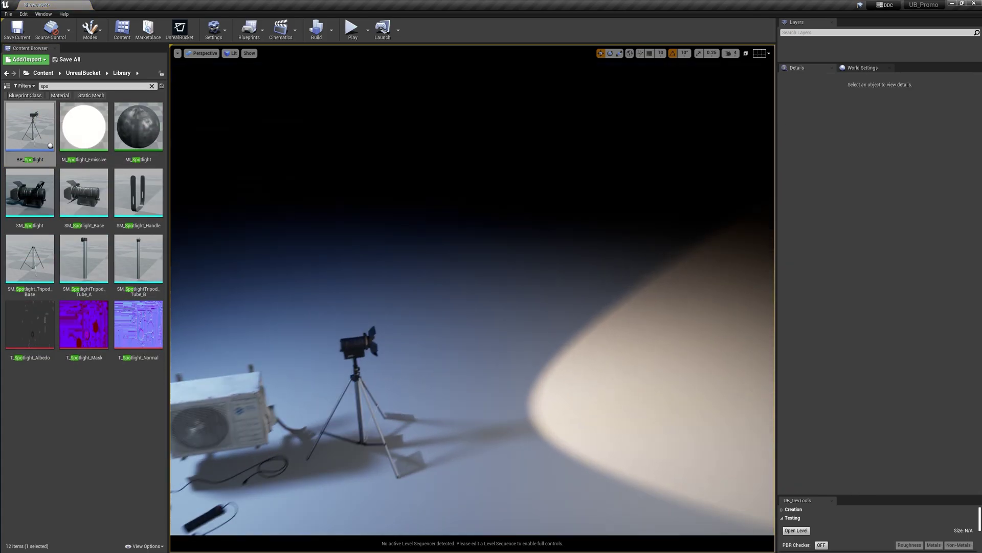
key("w")
right_click_drag(472, 302, 450, 313)
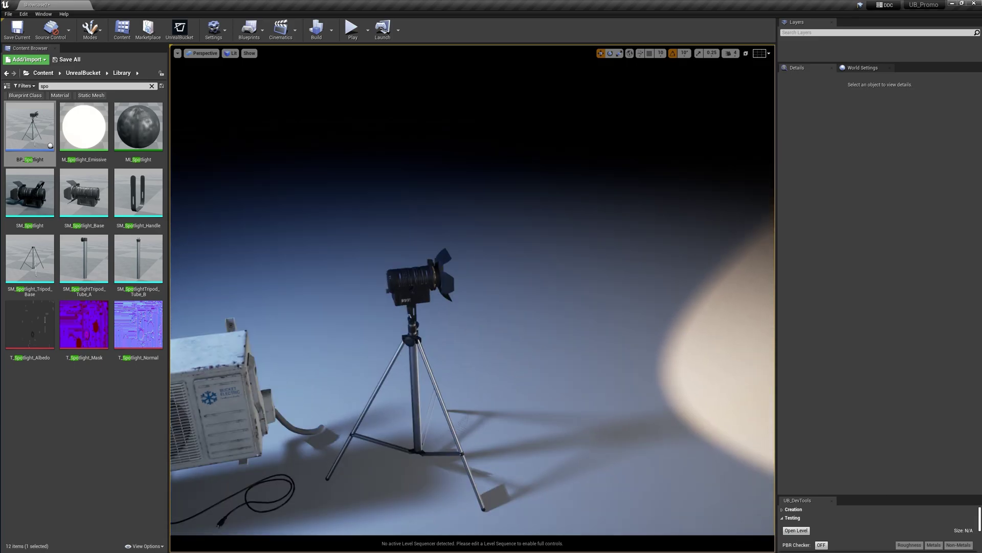
Step: Set the spotlight's Rotate Y to 16 and Rotate Z to 21
left_click(435, 286)
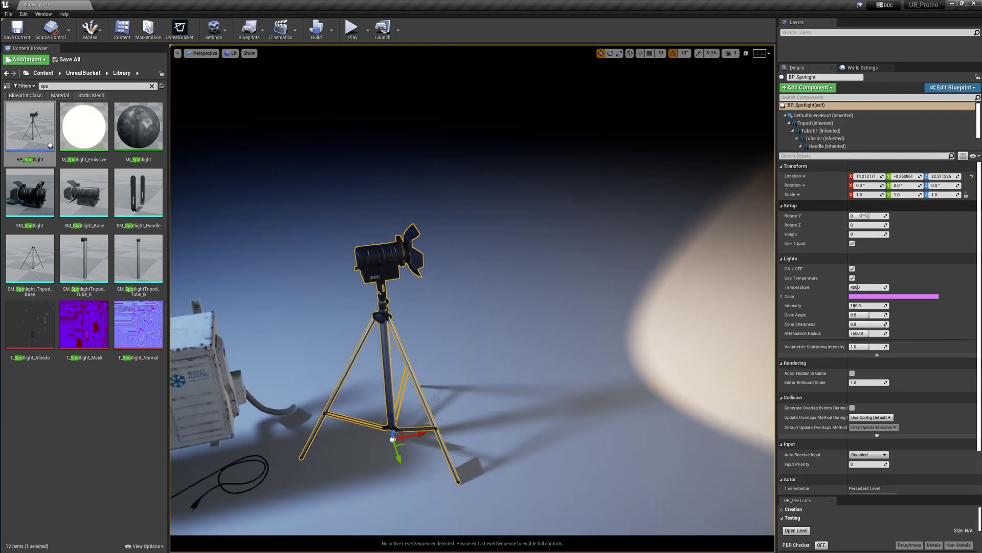
mouse_move(864, 215)
left_mouse_down()
mouse_move(873, 215)
mouse_move(862, 225)
left_mouse_up()
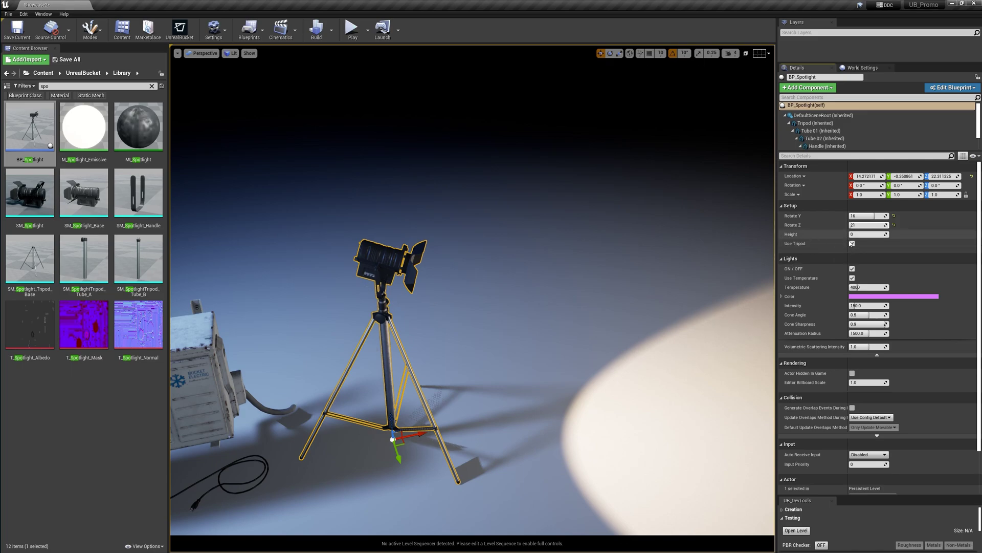
Step: Set the spotlight's Height to 18, and toggle Use Tripod off and back on
mouse_move(858, 233)
left_mouse_down()
mouse_move(888, 233)
mouse_move(858, 234)
left_mouse_up()
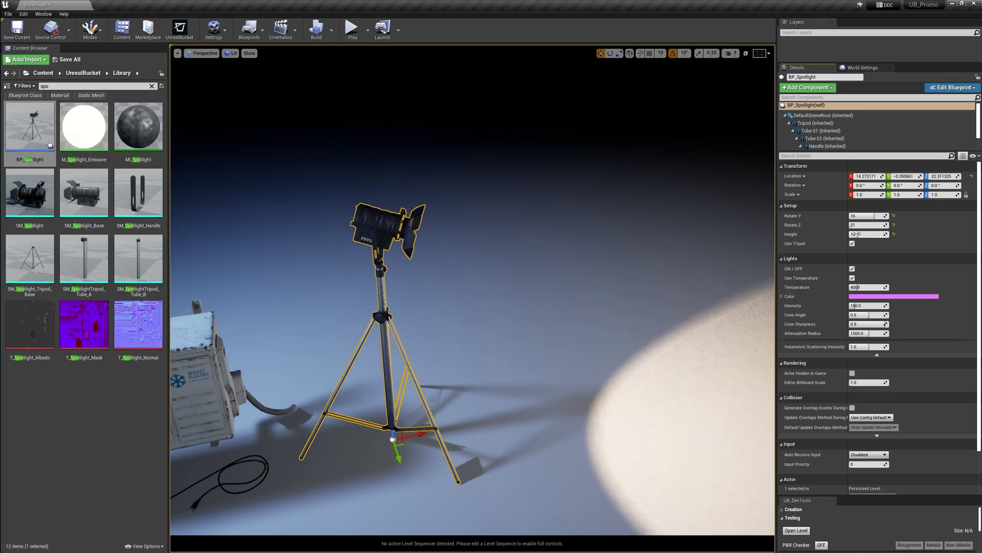
right_click_drag(473, 289, 517, 301)
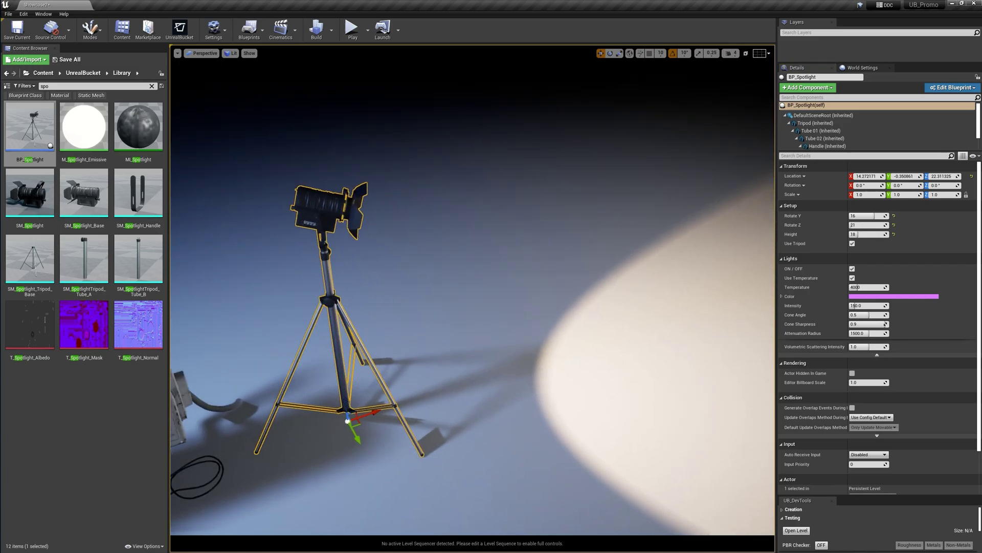
left_click(852, 243)
left_click(852, 244)
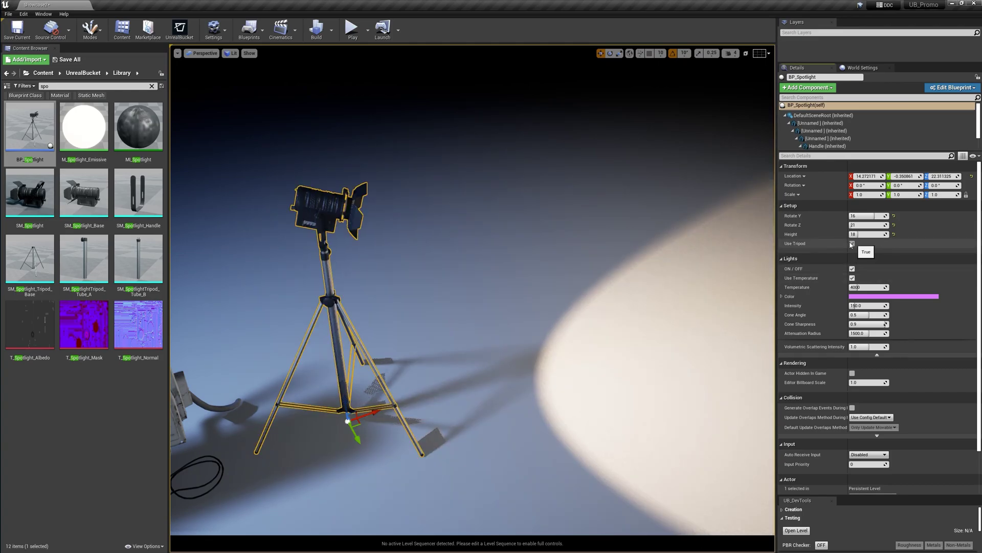
right_click_drag(473, 290, 453, 297)
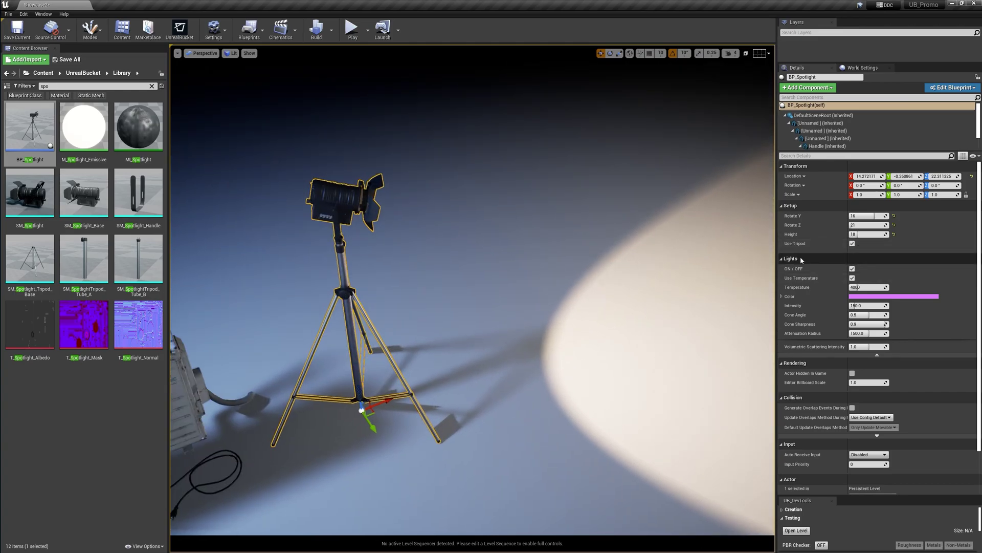
Step: Inspect the lamp head, test the spotlight's ON / OFF setting leaving it on, and set Temperature to about 7335
right_click_drag(712, 285, 542, 274)
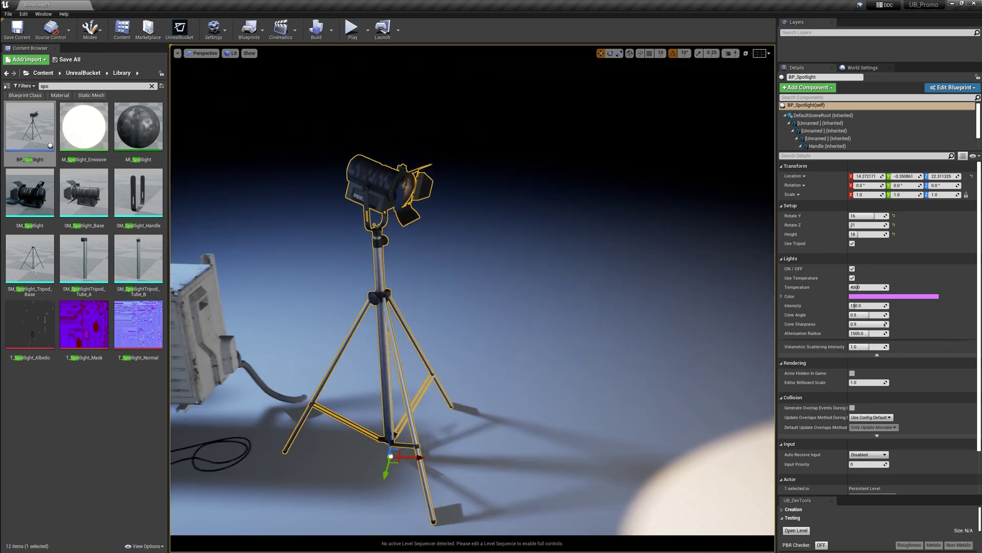
key("g")
scroll(856, 143, "down", 2)
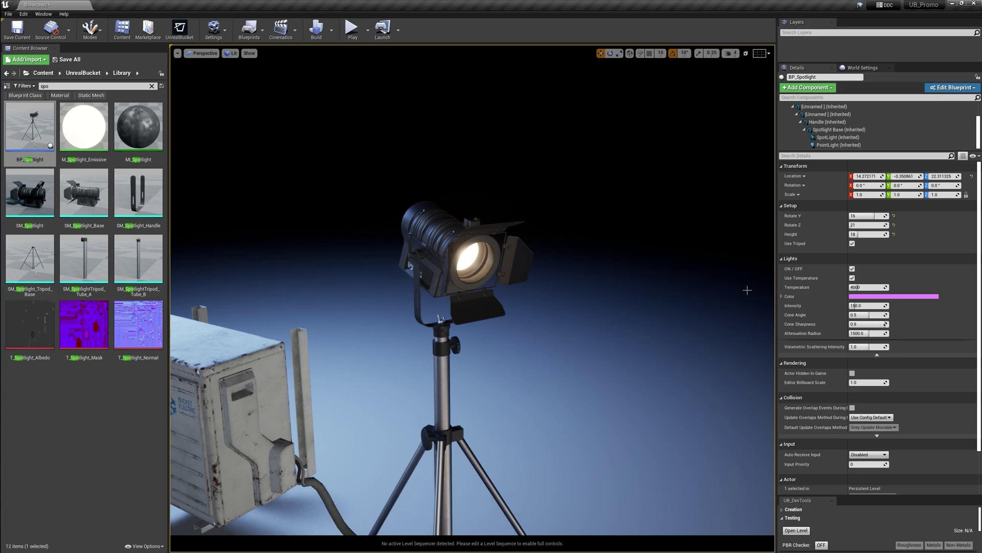
left_click(853, 269)
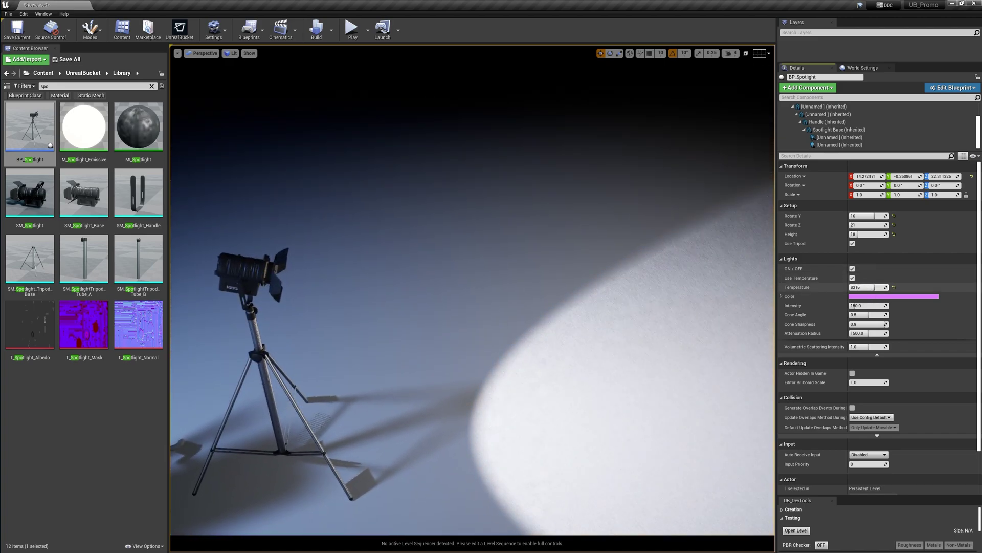
left_click_drag(875, 287, 826, 285)
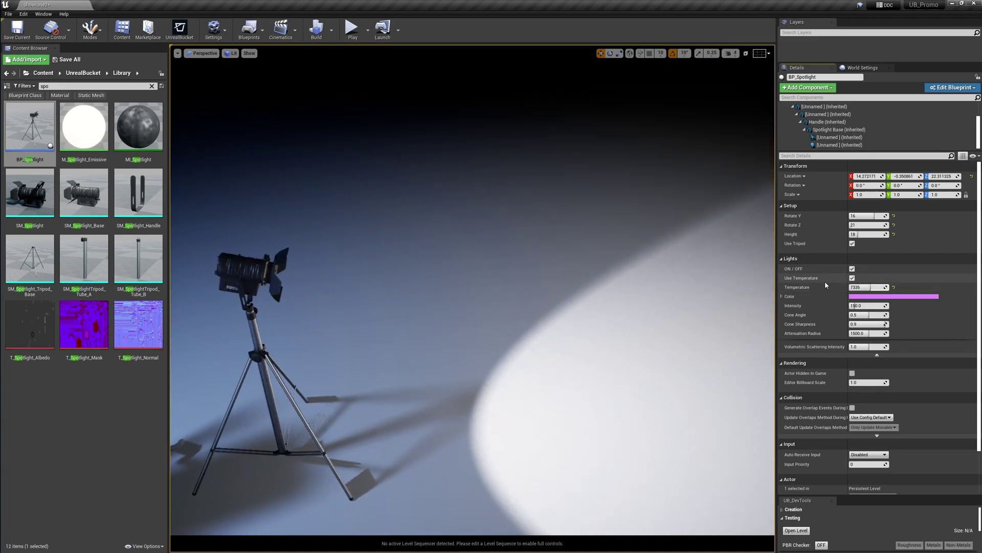
Step: Disable Use Temperature on the spotlight and set its light Color to a light green
left_click(852, 277)
left_click(893, 296)
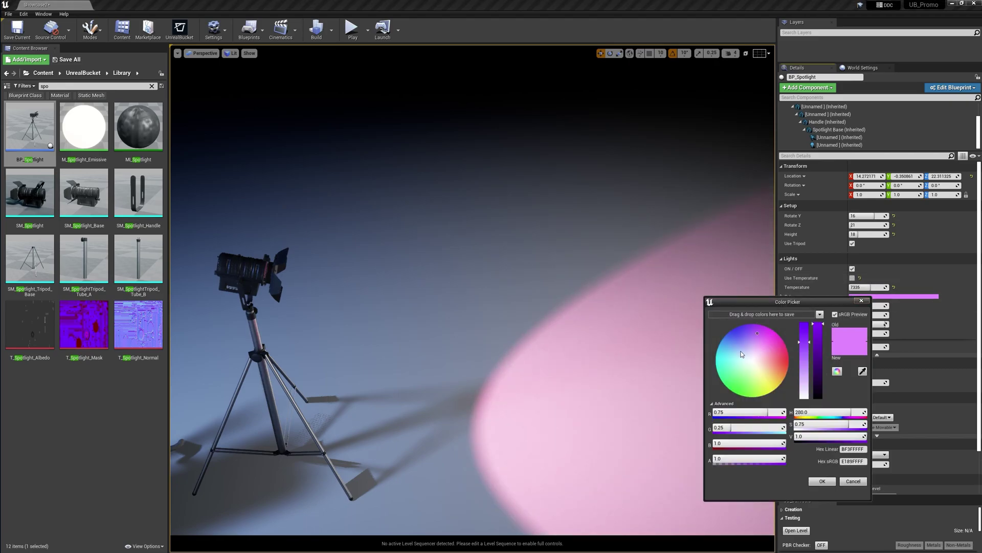
left_click(742, 355)
left_click(743, 382)
left_click(822, 481)
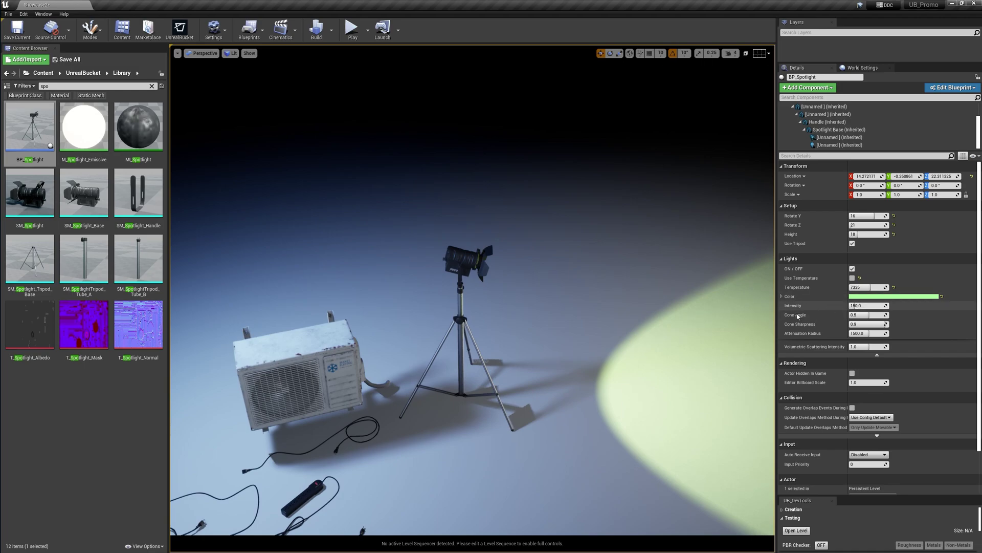
Step: Set the spotlight's Cone Angle to about 0.49 and Cone Sharpness to about 0.876, keeping the advanced light settings expanded
left_click_drag(867, 316, 871, 324)
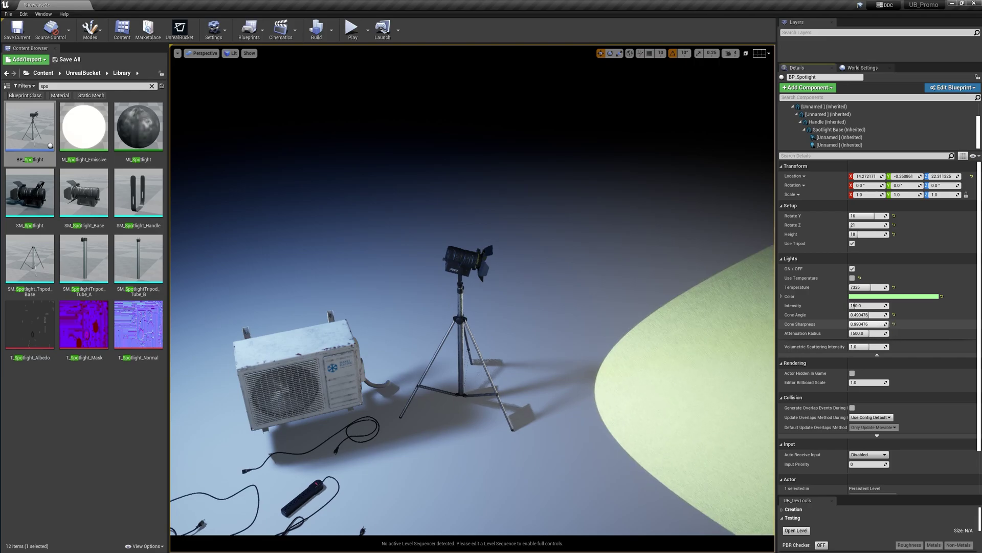
left_click_drag(871, 324, 865, 324)
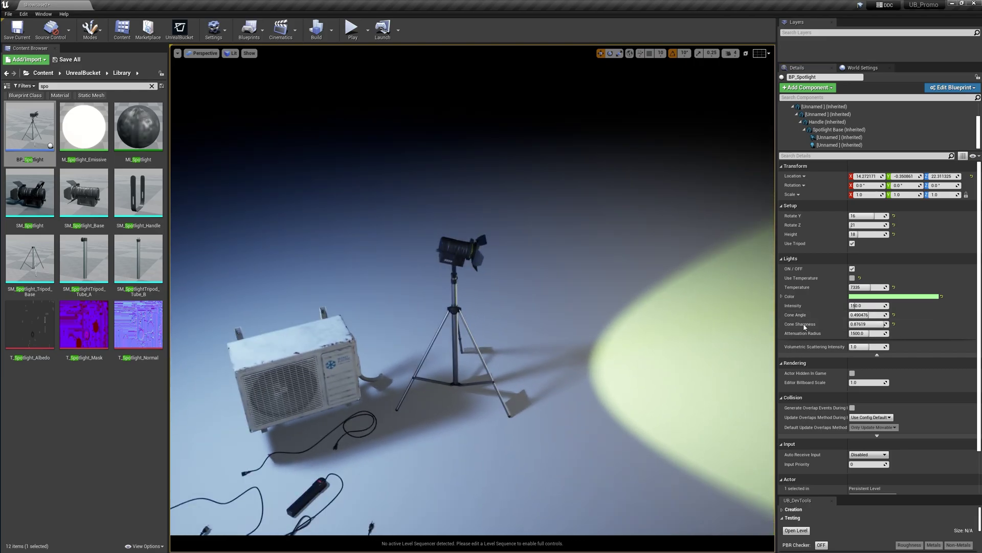
left_click(878, 356)
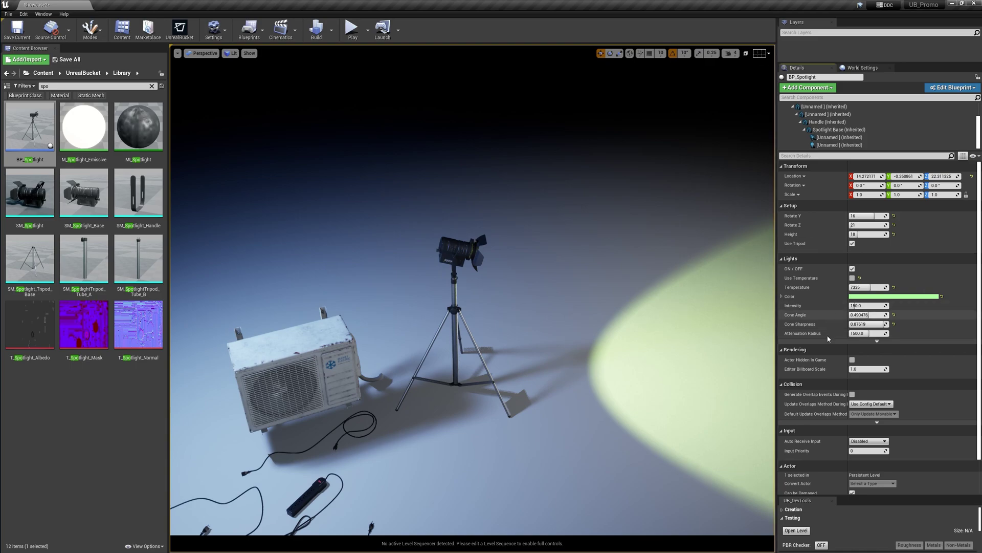
left_click(877, 342)
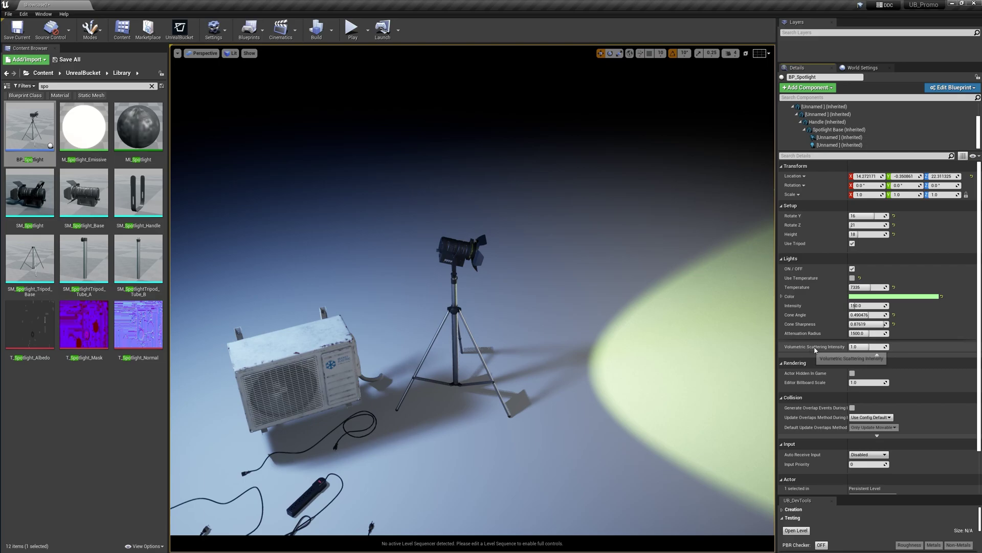
Step: Find "fog" among the placeable actors and add an Exponential Height Fog to the level near the air conditioner
right_click_drag(651, 322, 567, 323)
left_click(44, 14)
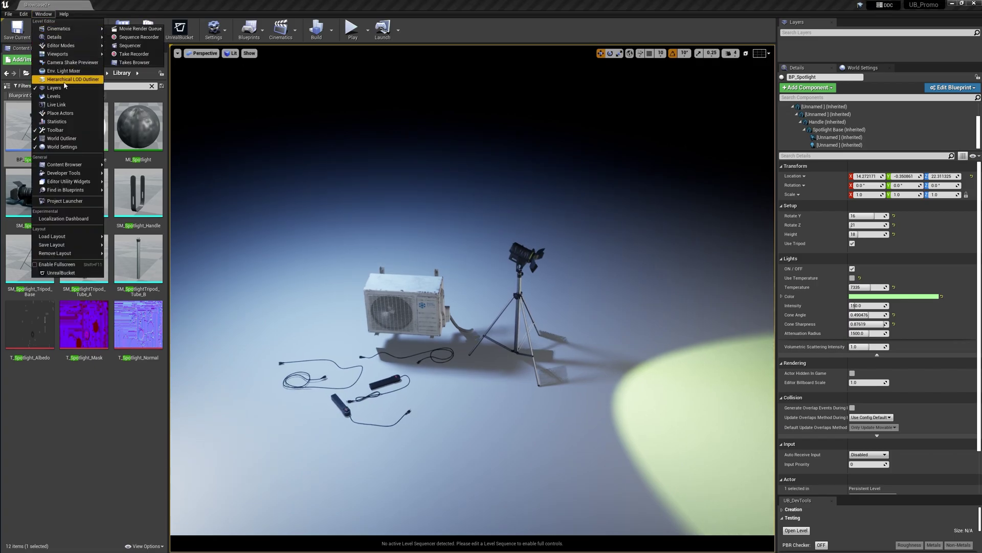
left_click(64, 109)
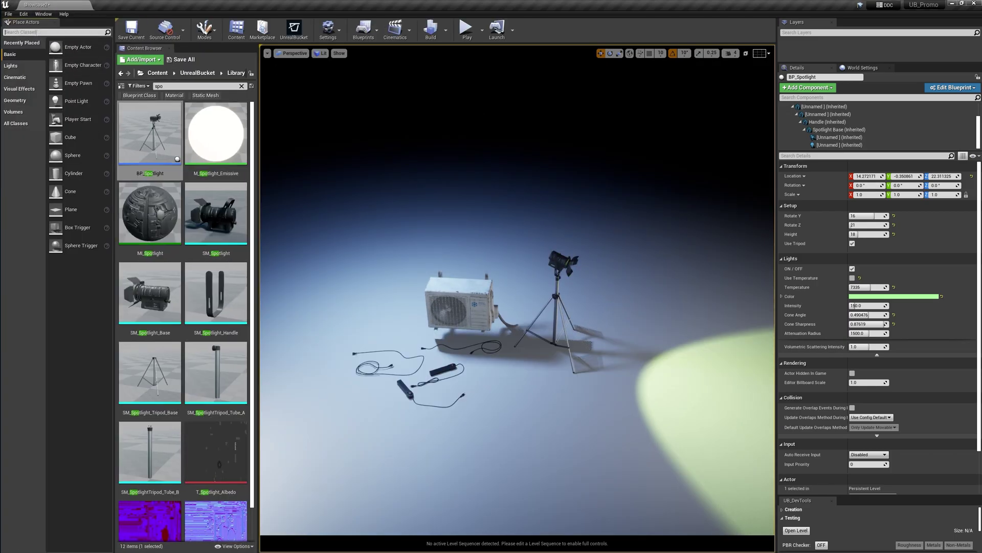
type("fog")
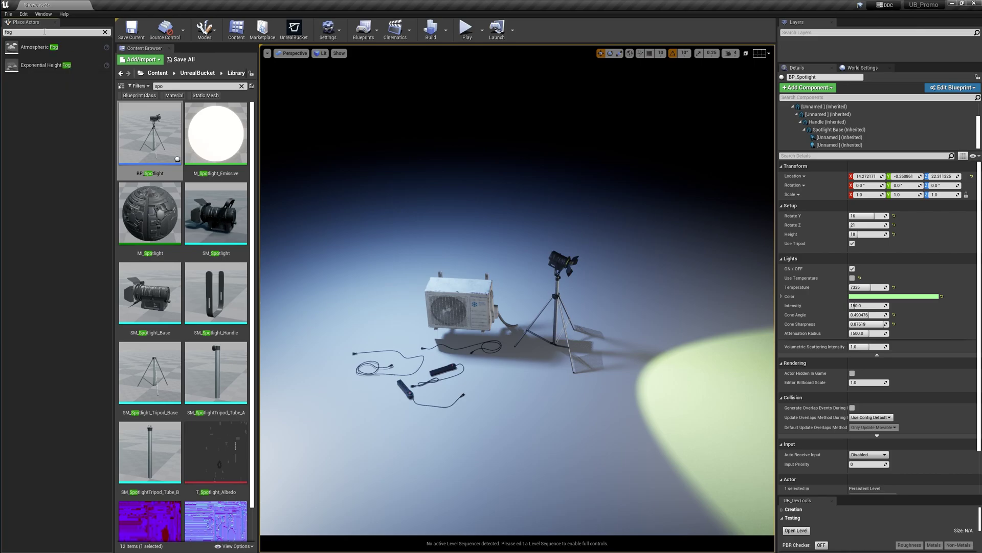
left_click_drag(45, 65, 500, 266)
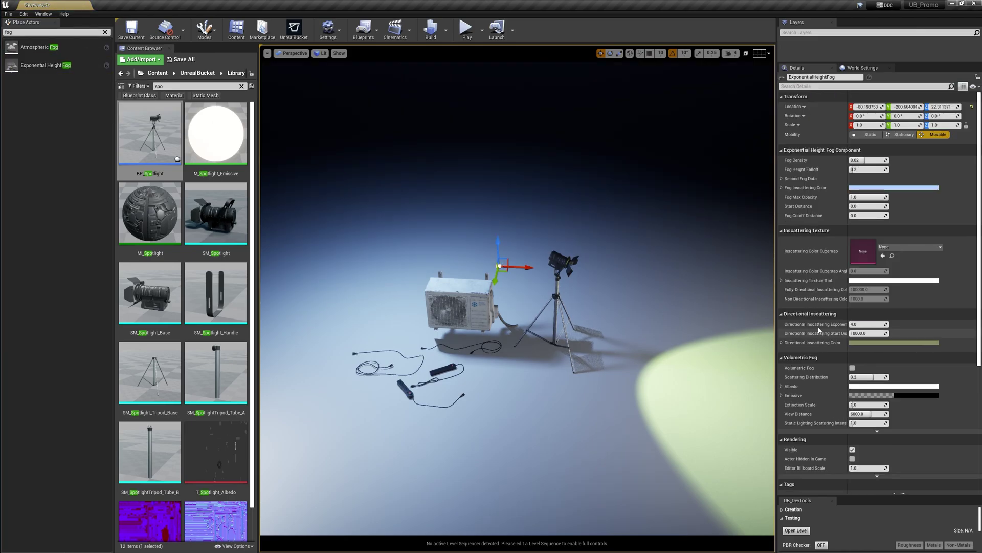
Step: Set the height fog's Fog Density to 0.5 and enable Volumetric Fog
left_click(874, 160)
type(".5")
key("Return")
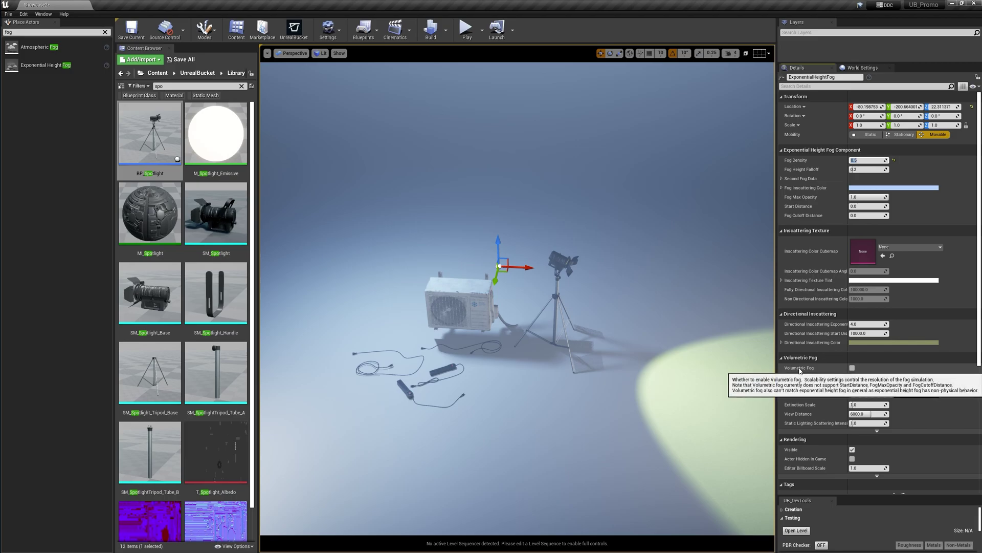
left_click(852, 368)
Step: Set the spotlight's Volumetric Scattering Intensity to 0.2 and view its beam with the spotlight deselected
right_click_drag(563, 298, 642, 296)
key("w")
left_click(471, 240)
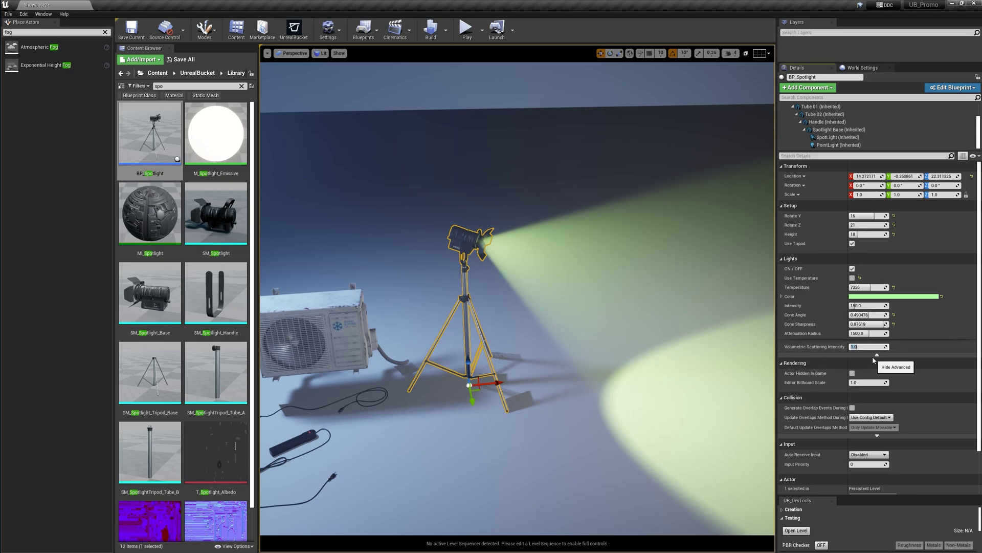
type("0.2")
key("Return")
right_click_drag(511, 307, 588, 305)
key("Escape")
key("s")
right_click_drag(453, 200, 392, 203)
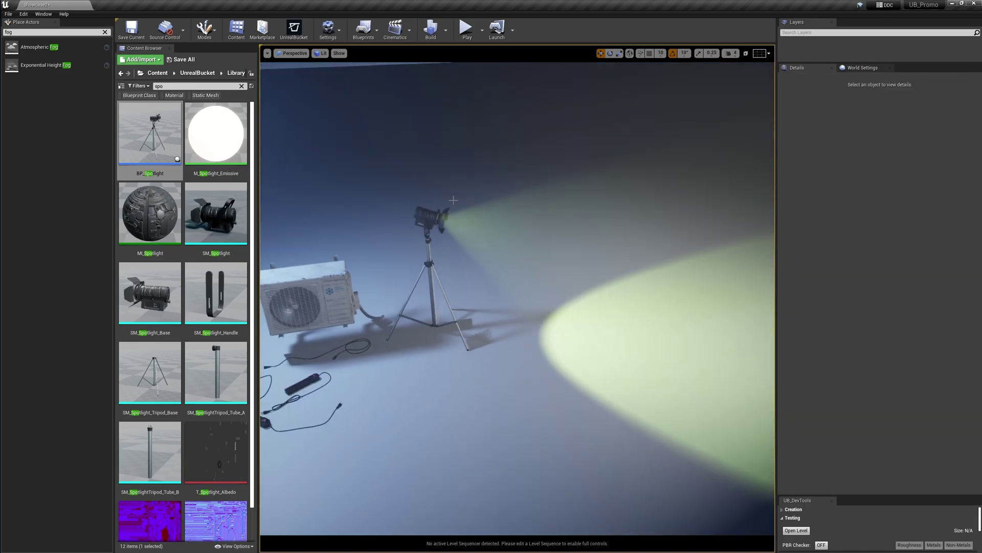
Step: Duplicate the spotlight, place the copy on the floor behind the original, and rotate it around Z
left_click(426, 209)
right_click_drag(469, 337, 445, 333)
left_click_drag(456, 330, 587, 299, "alt")
key("e")
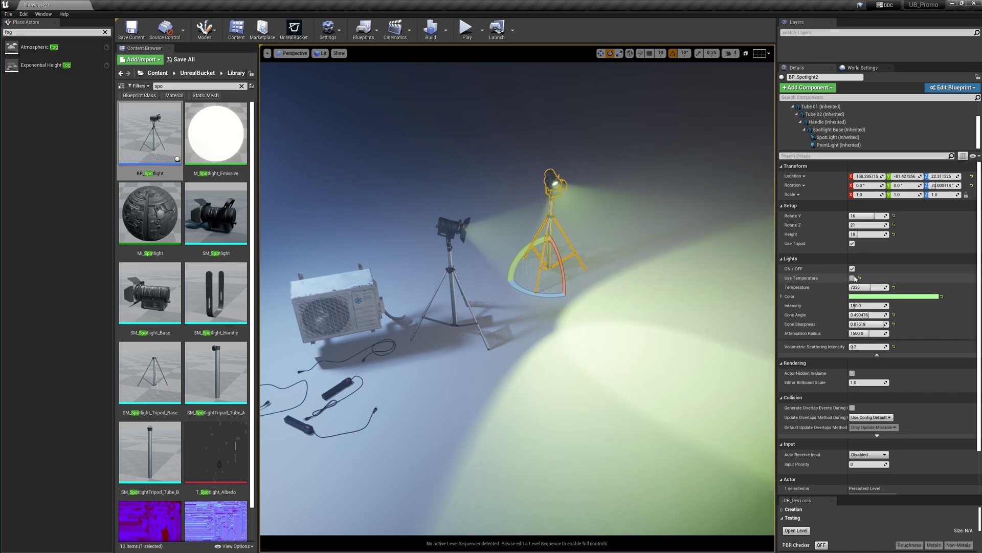
Step: Enable Use Temperature on the duplicated spotlight, with Temperature about 3800 and Volumetric Scattering Intensity 1.0, and view it deselected
left_click(852, 278)
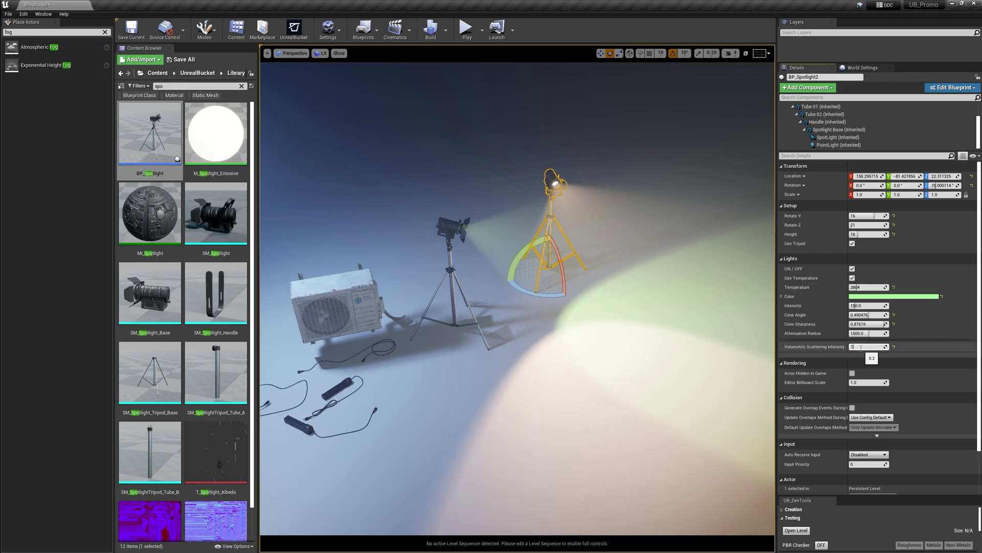
key("Return")
right_click_drag(655, 340, 622, 315)
key("Escape")
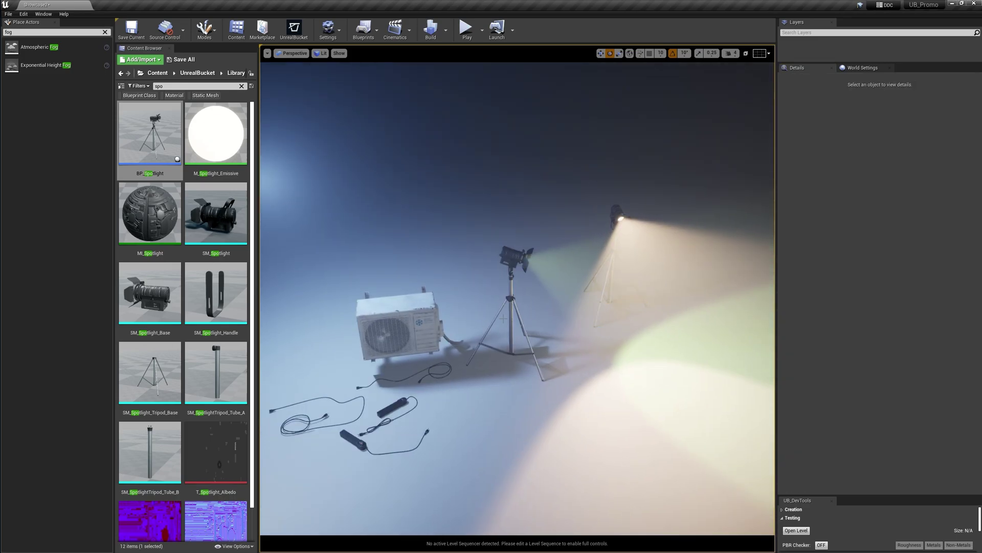
Step: Move the duplicated spotlight across the floor away from the first one and view both beams with nothing selected
left_click(606, 311)
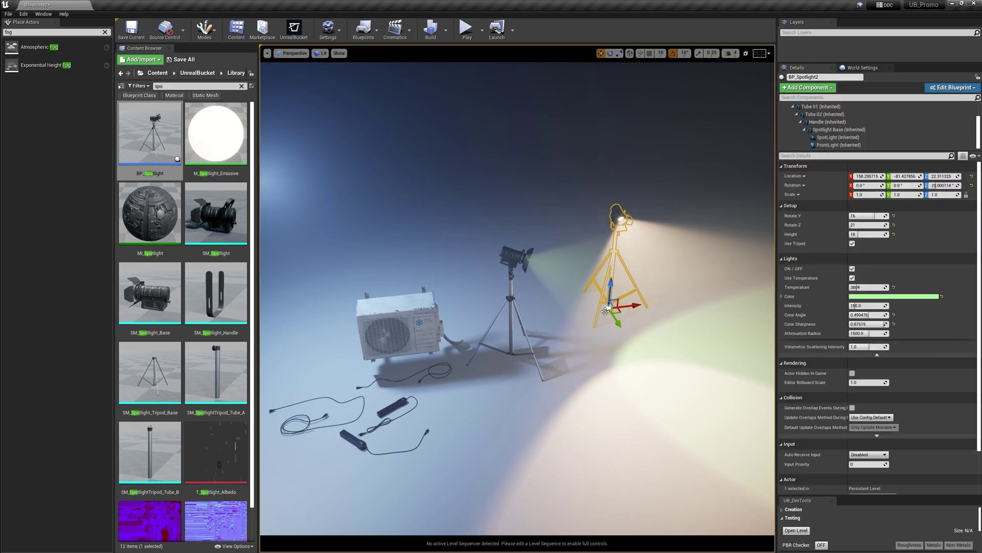
left_click_drag(616, 309, 646, 290)
key("Escape")
mouse_move(646, 290)
right_mouse_down()
mouse_move(579, 256)
mouse_move(660, 287)
right_mouse_up()
key("w")
right_click_drag(547, 321, 514, 289)
Step: Open the UnrealBucket library and browse through all assets
left_click(294, 28)
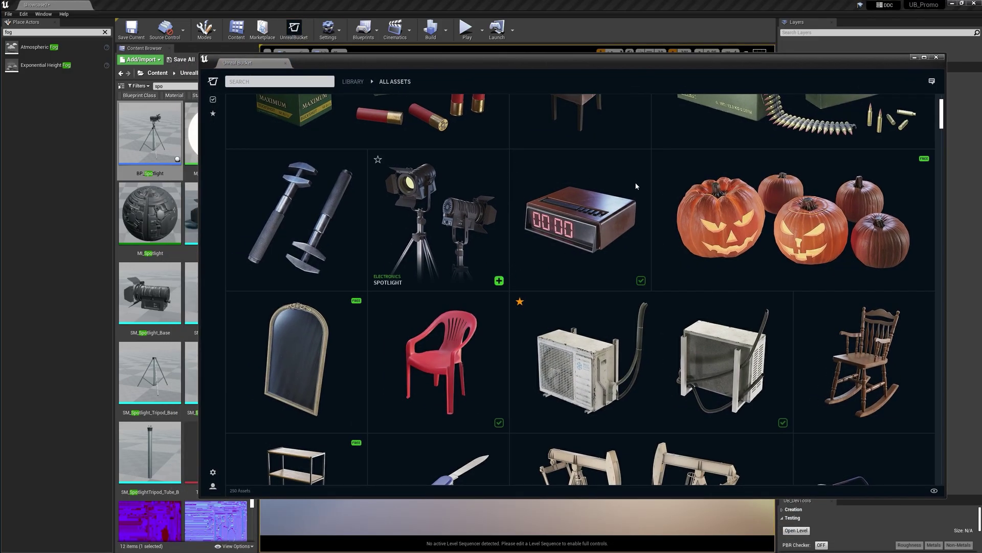
scroll(636, 186, "up", 2)
scroll(588, 330, "down", 3)
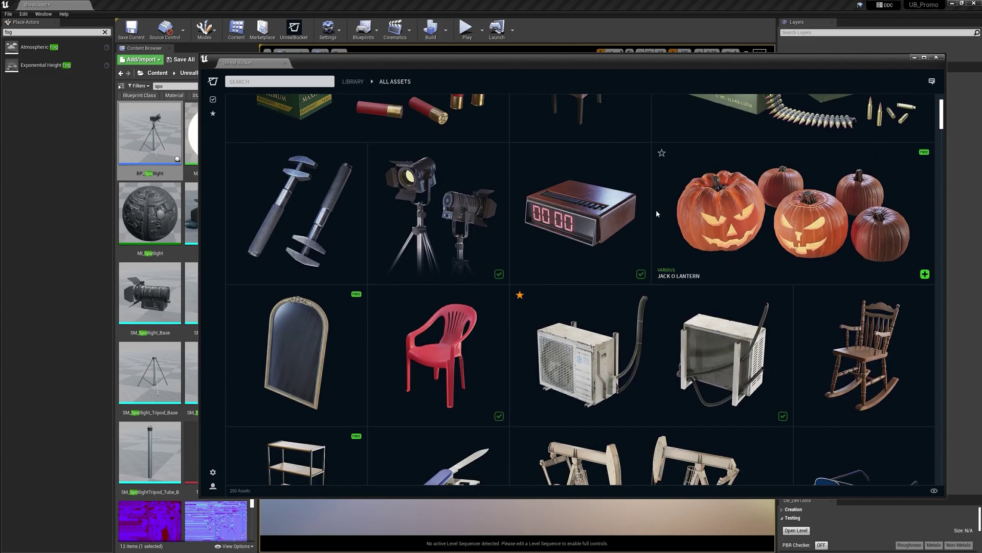
scroll(621, 226, "down", 1)
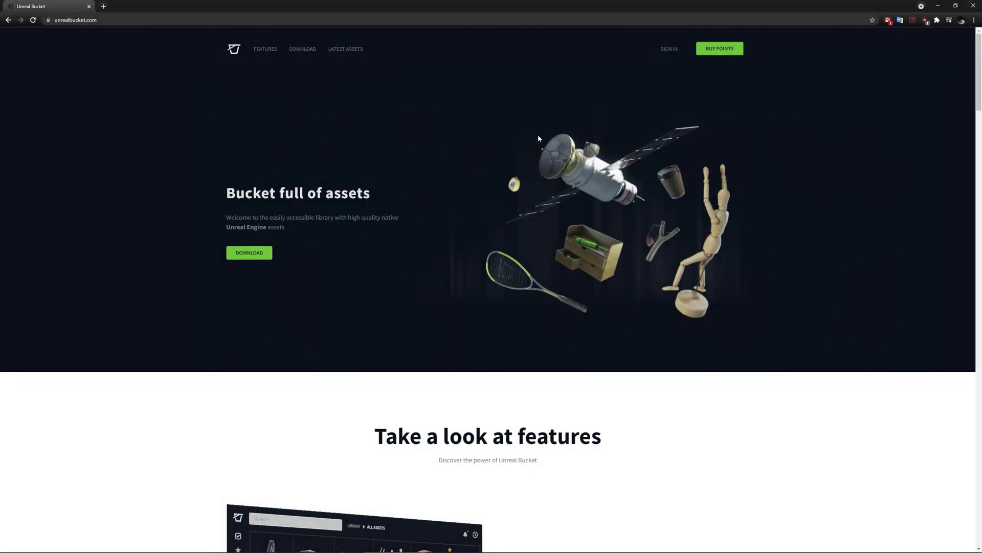
Step: Switch to the Unreal Bucket website in the browser and open its plugin download page
left_click(307, 50)
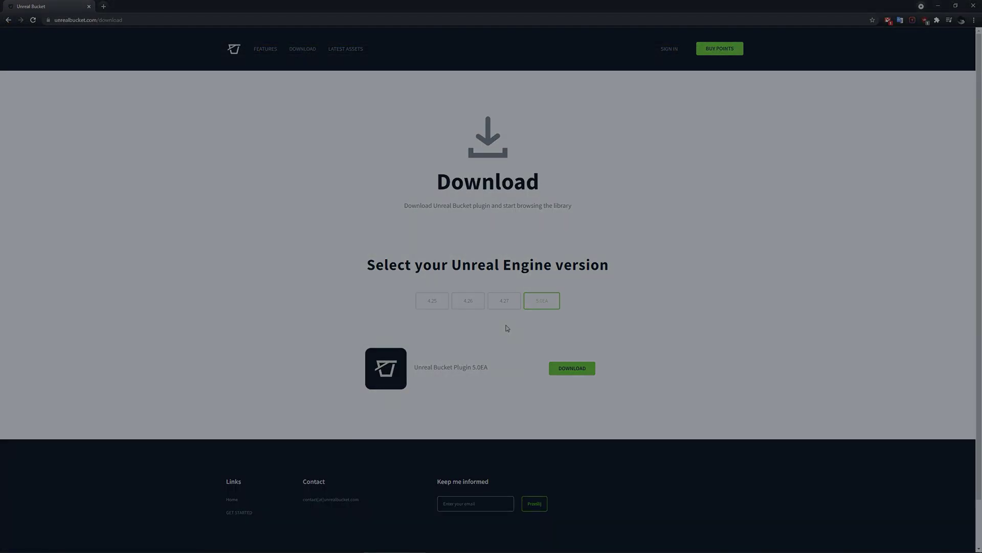